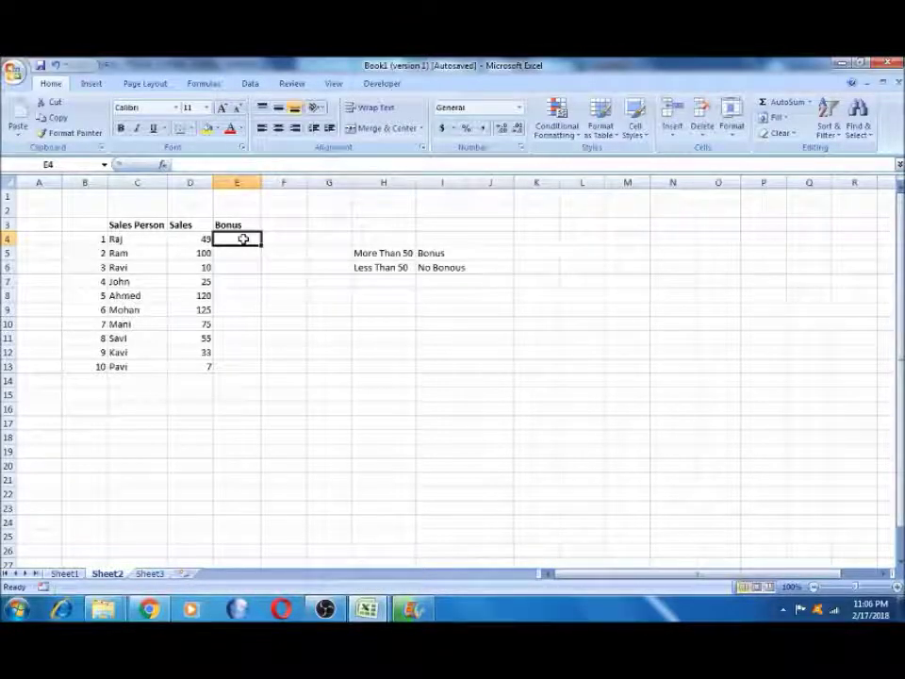
- Select Raj's name and sales figure, then zoom the sheet in five steps for readability
key("Left")
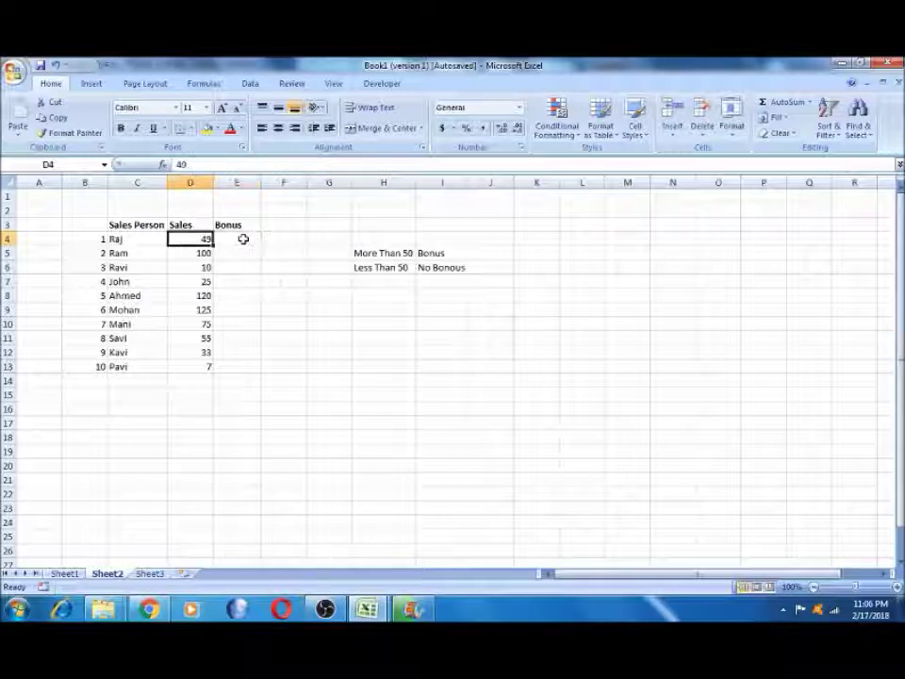
key("Left")
key("shift+Right")
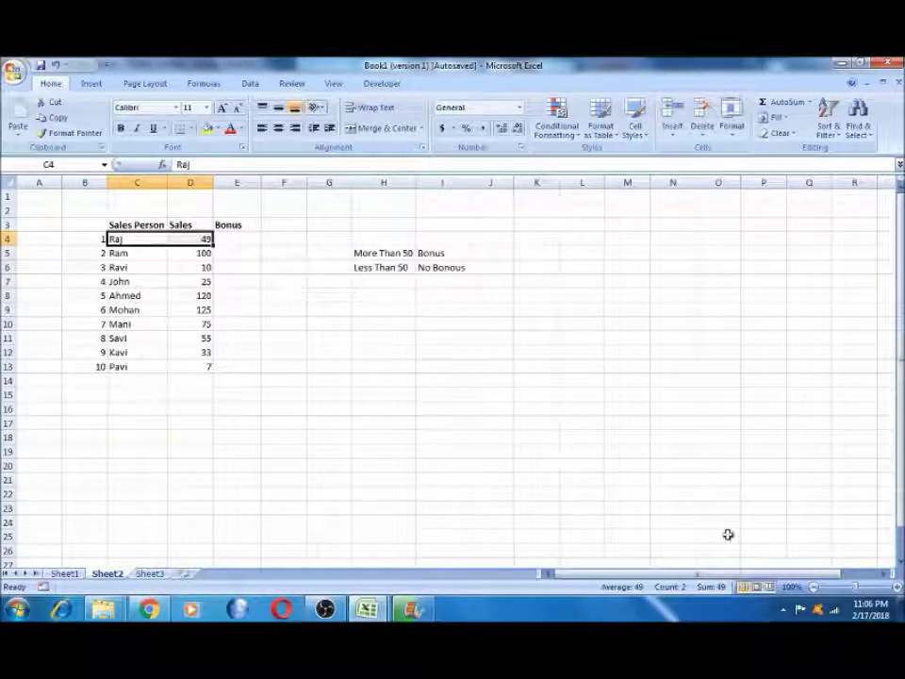
left_click(897, 588)
left_click(898, 588)
left_click(898, 588)
left_click(898, 588)
left_click(897, 588)
left_click(898, 588)
left_click(898, 588)
left_click(897, 588)
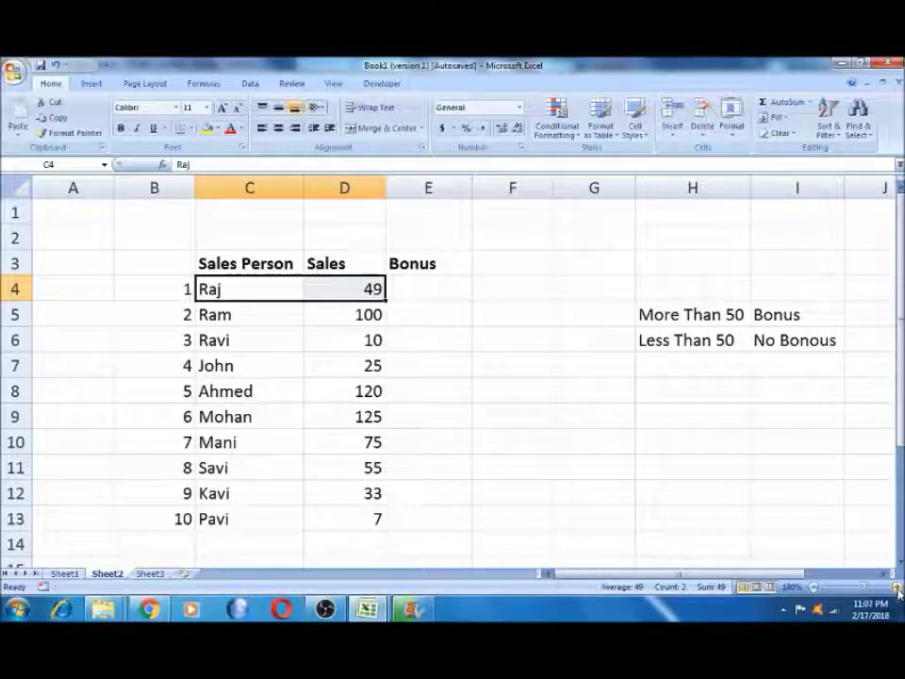
- Select across the sales table headers and rows, then settle on the first Bonus cell E4
key("Left")
key("Up")
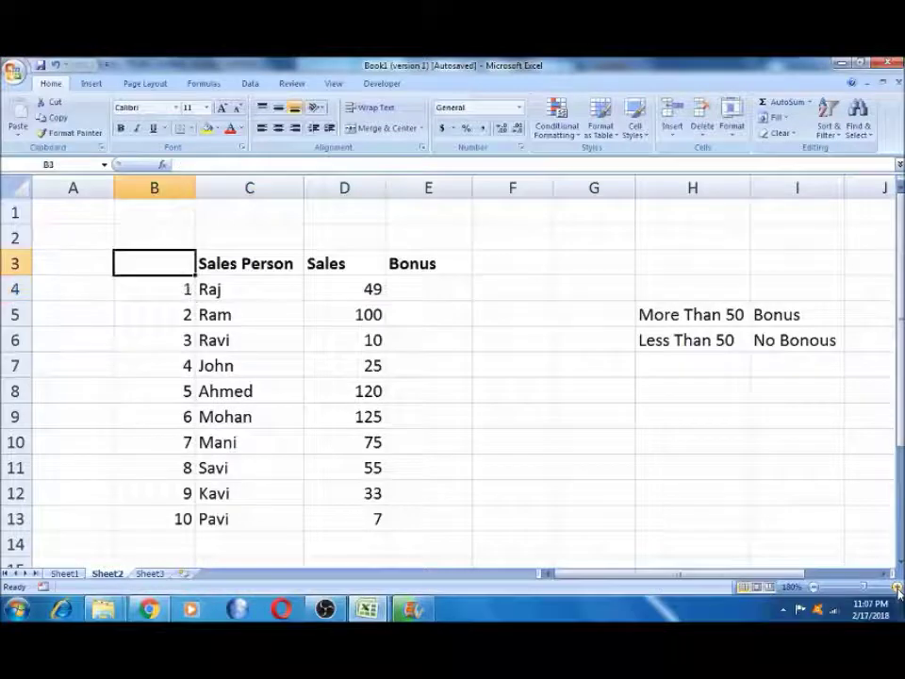
key("Right")
key("shift+Right")
key("shift+Right")
key("shift+Down")
key("shift+Down")
key("shift+Down")
key("shift+Down")
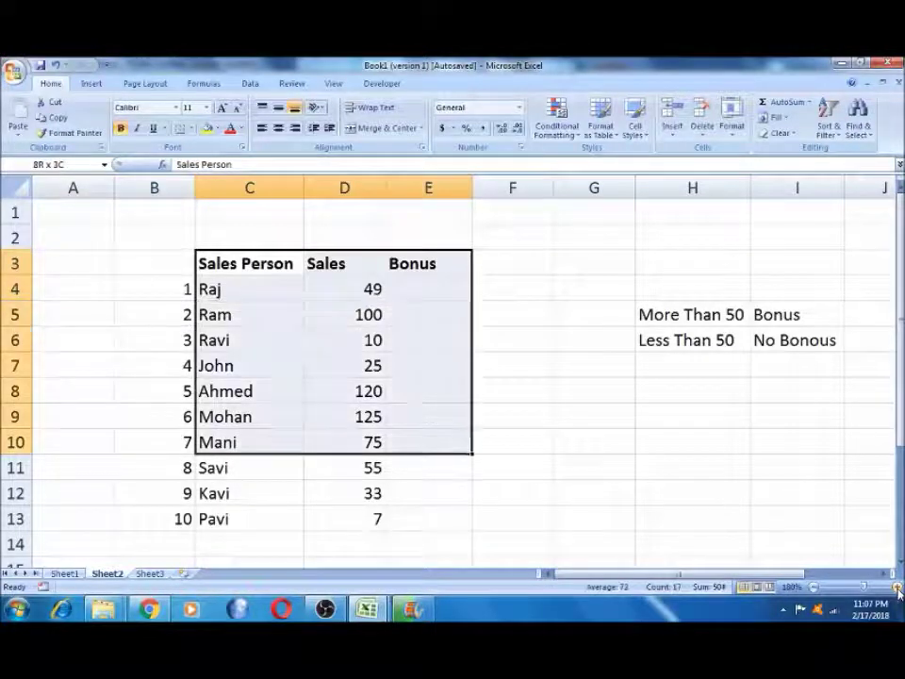
key("shift+Down")
key("shift+Down")
key("shift+Down")
key("Up")
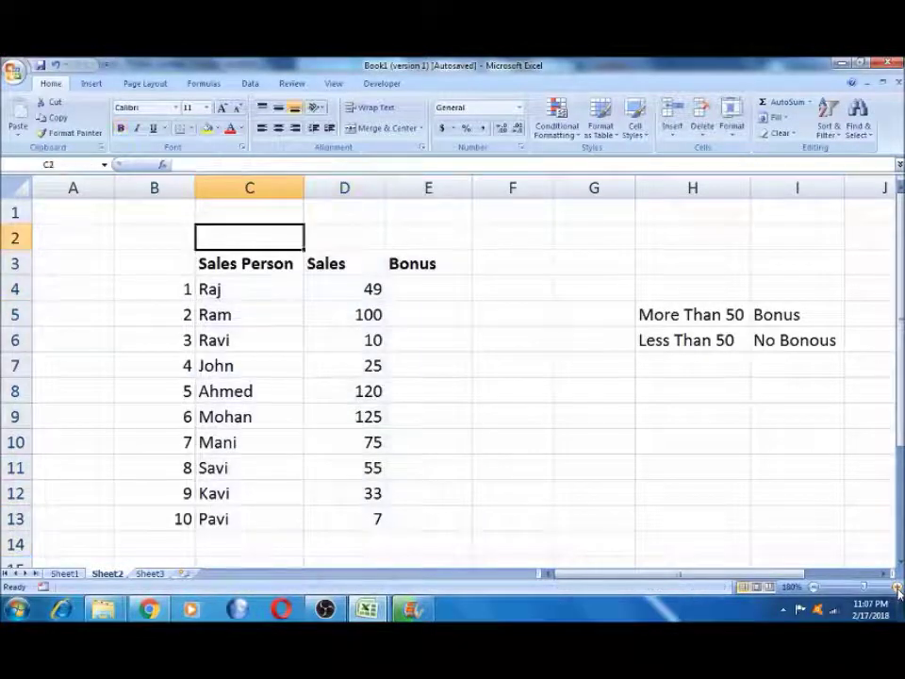
key("Right")
key("Right")
key("Down")
key("Down")
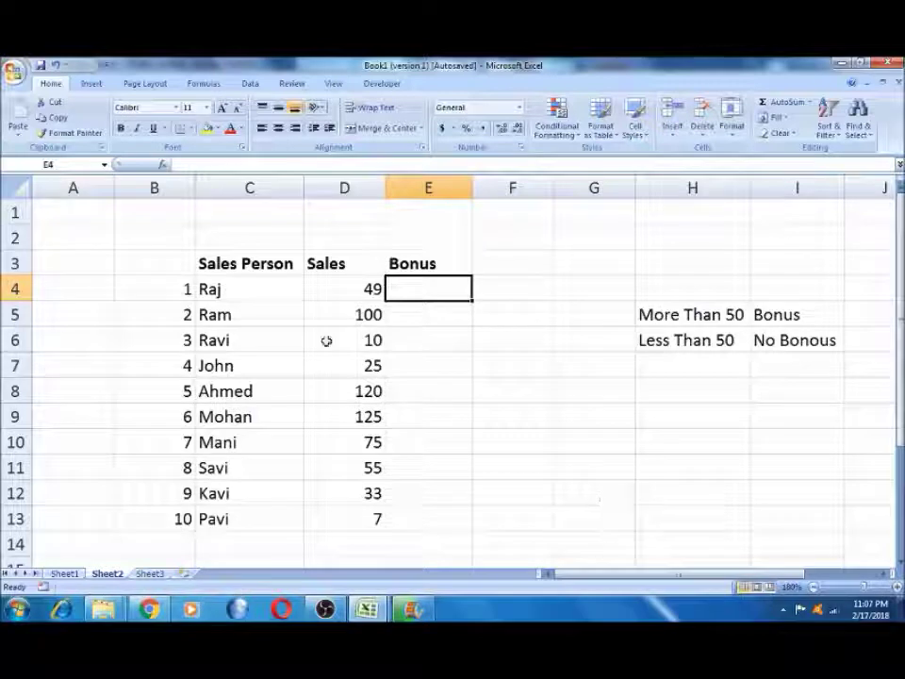
left_click(269, 263)
key("Right")
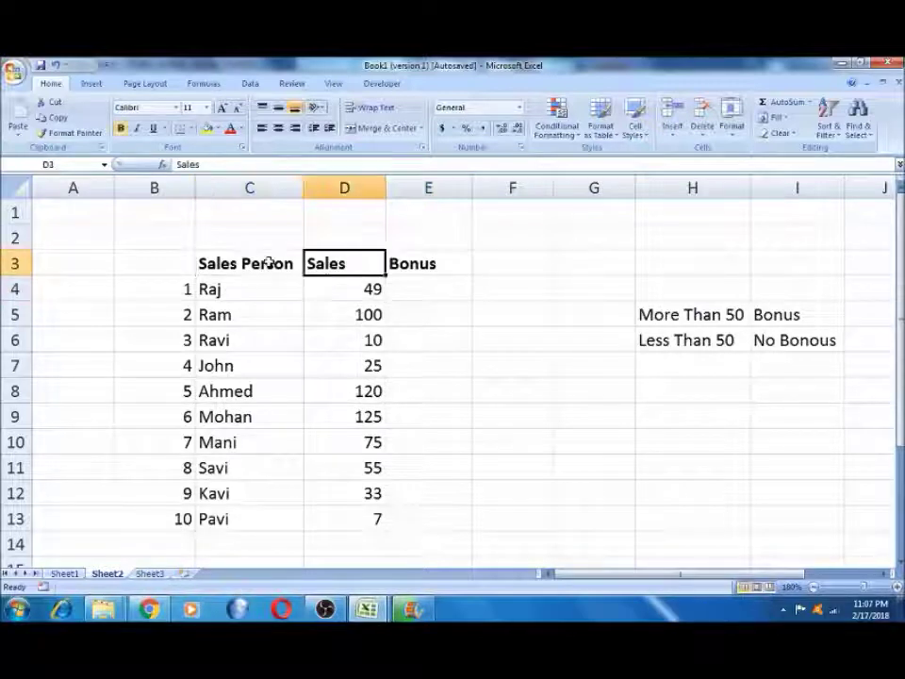
key("Right")
key("Left")
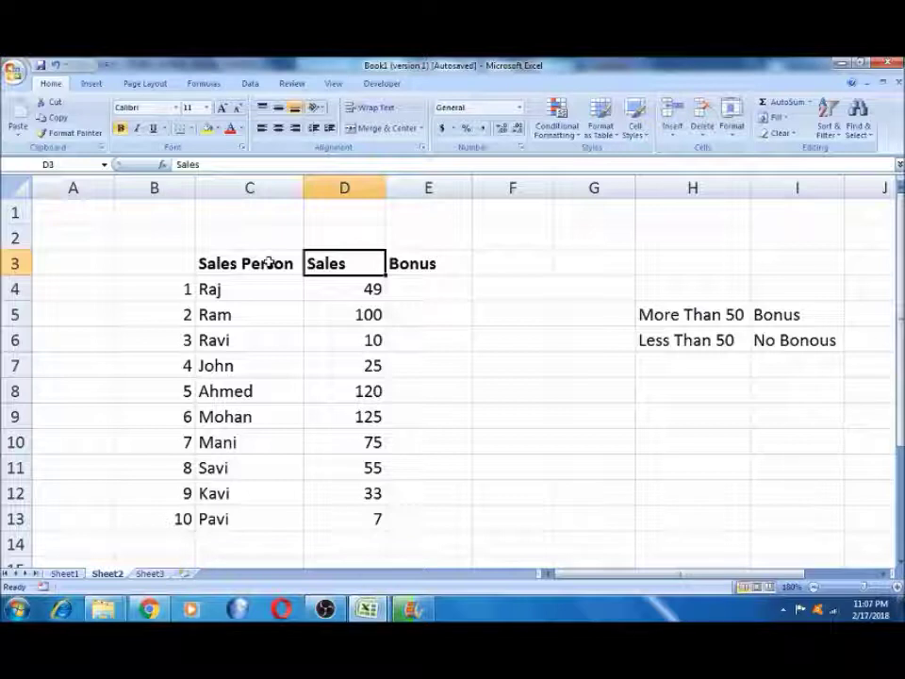
key("Down")
key("Down")
key("Down")
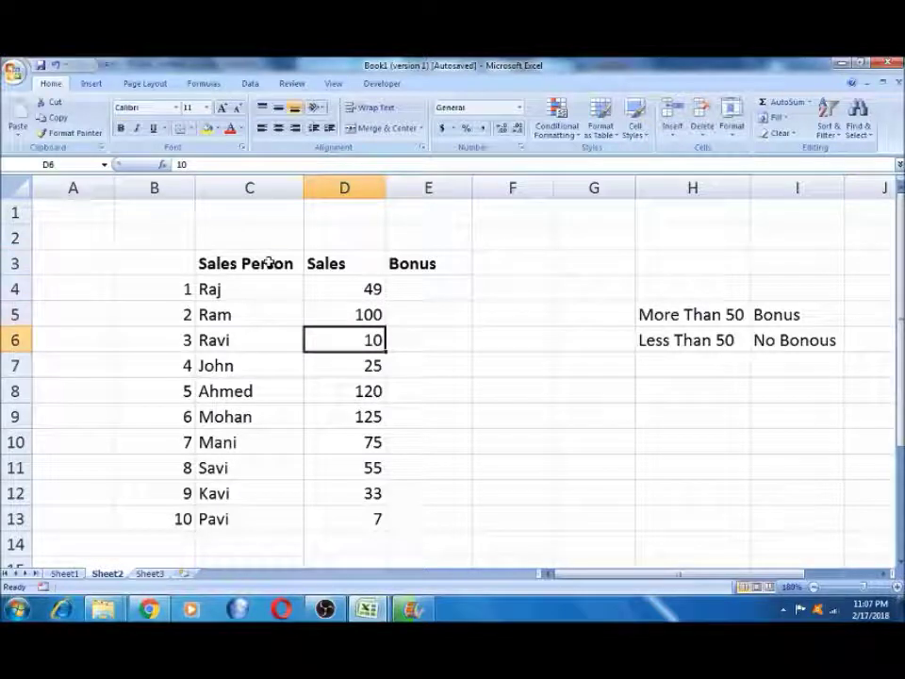
key("Up")
key("Up")
key("Up")
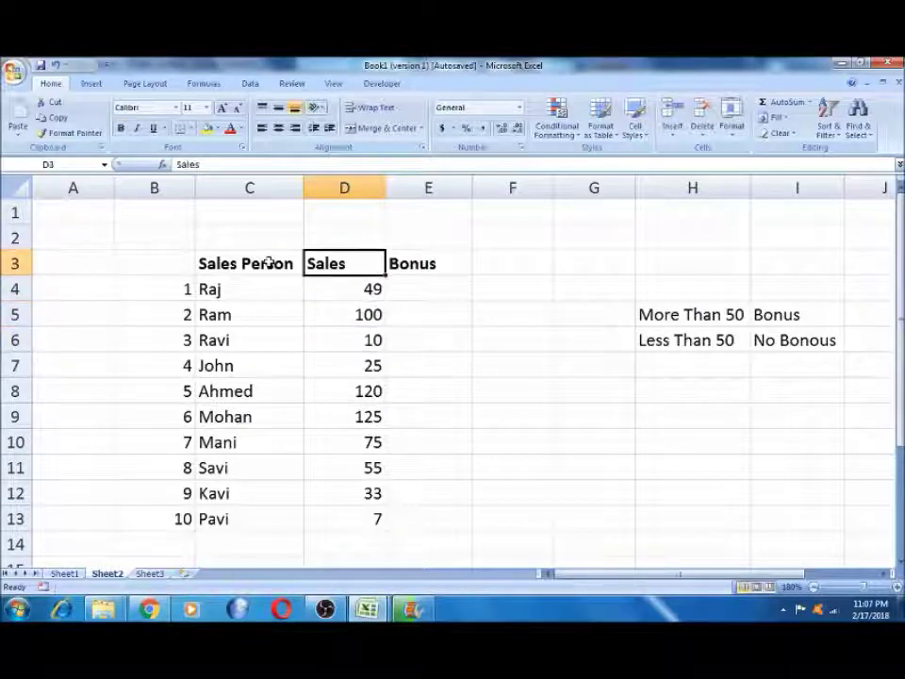
key("Right")
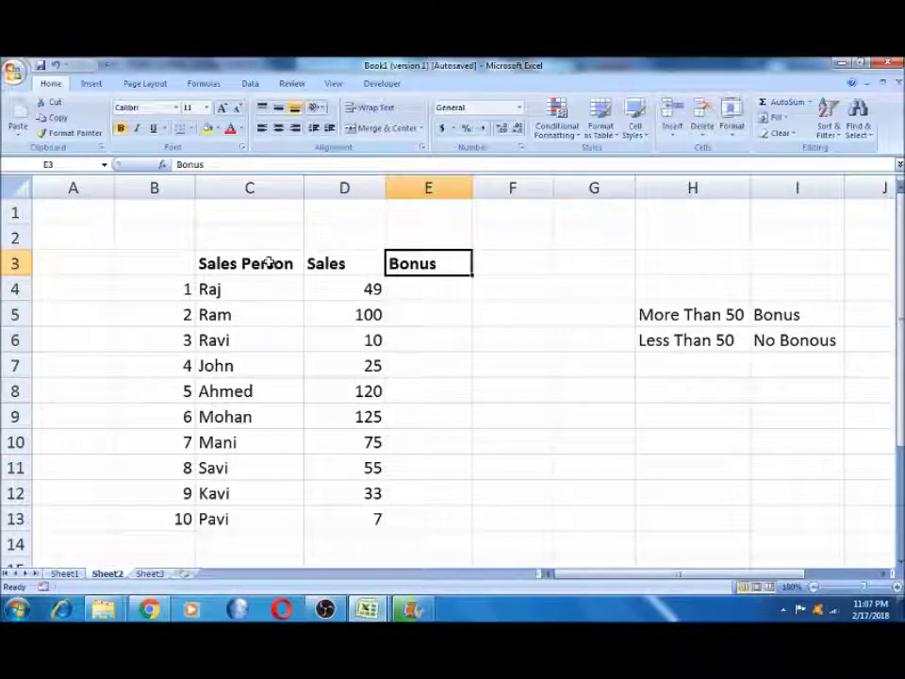
key("Down")
key("Down")
key("Down")
key("Down")
key("Down")
key("Down")
key("Down")
key("Down")
key("Down")
key("Up")
key("Up")
key("Up")
key("Up")
key("Up")
key("Up")
key("Up")
key("Up")
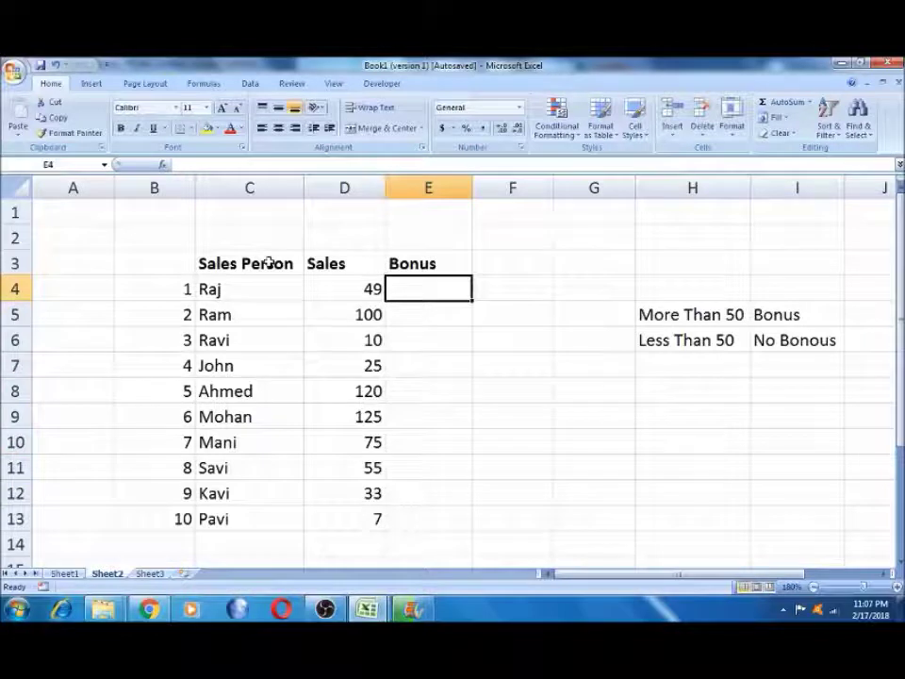
key("Right")
key("Right")
key("Right")
key("Down")
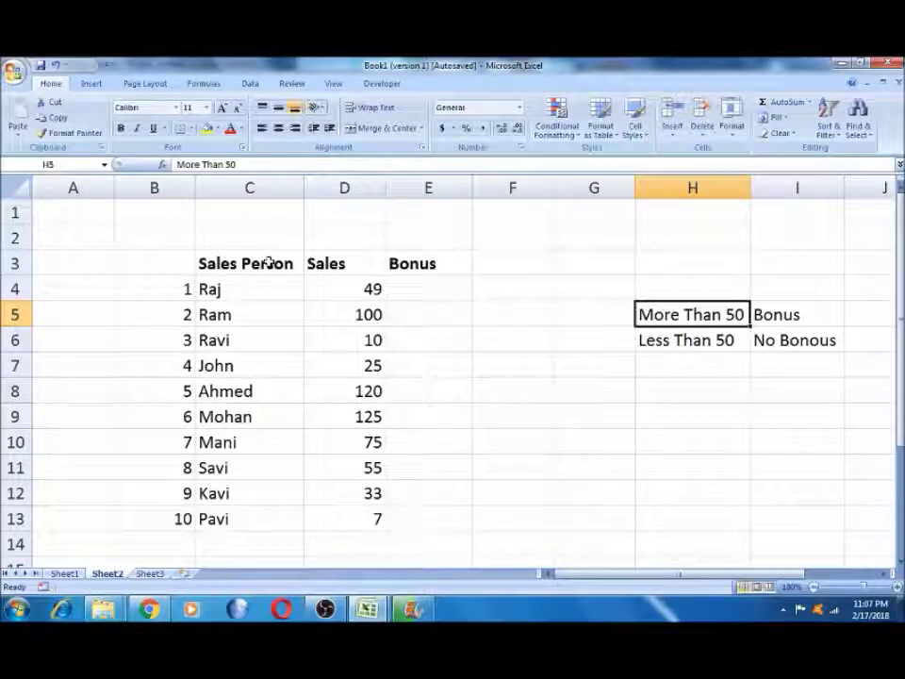
key("Right")
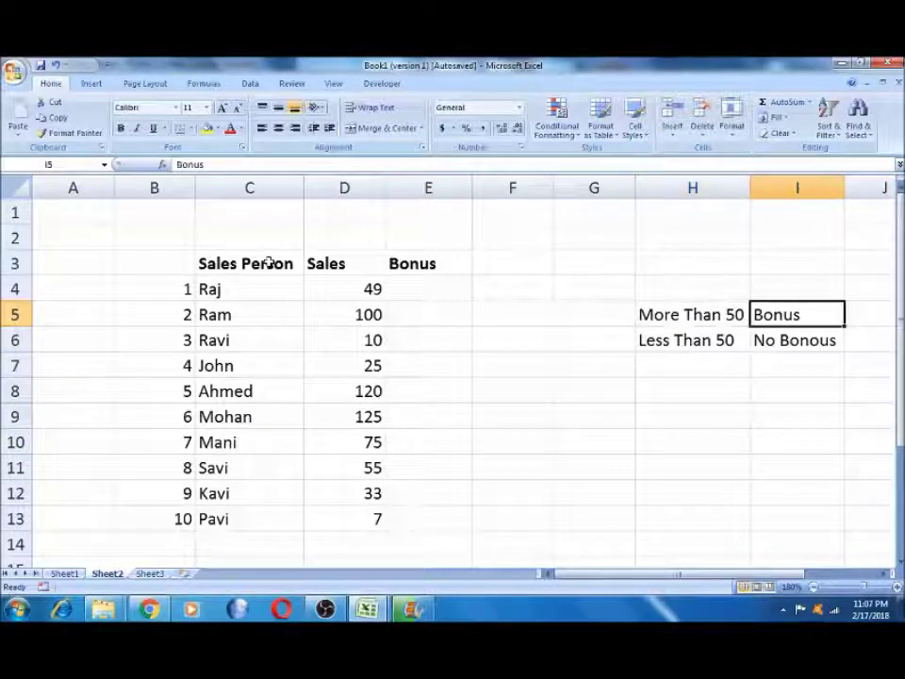
key("Left")
key("Left")
key("Left")
key("Left")
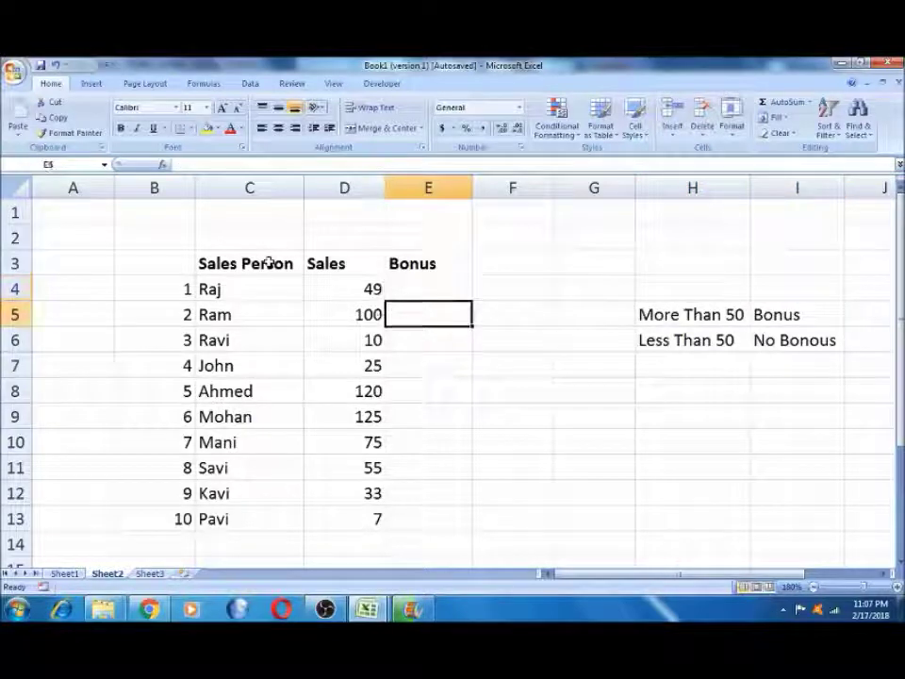
key("Down")
key("Right")
key("Right")
key("Right")
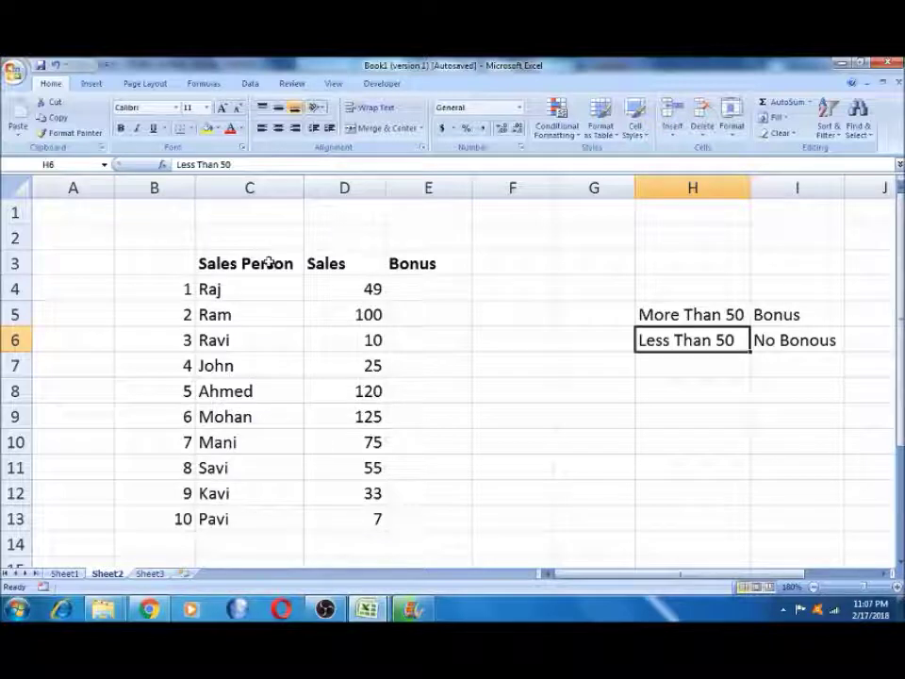
key("Right")
key("Left")
key("Left")
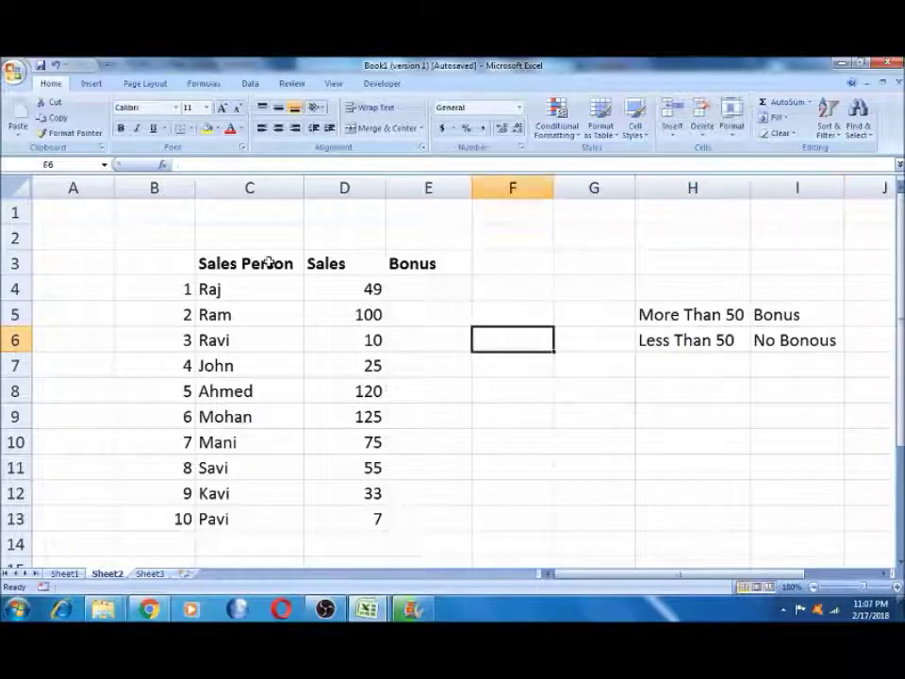
key("Left")
key("Left")
key("Up")
key("Up")
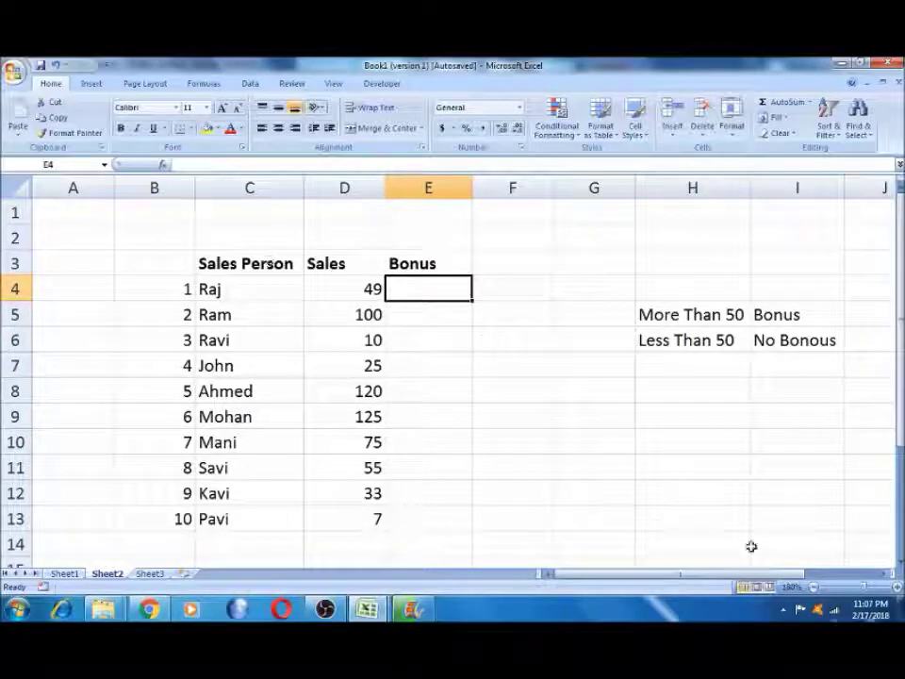
- Zoom to 200% and start =IF( in E4 with Raj's sales in D4 as the test
scroll(665, 434, "up", 7, "ctrl")
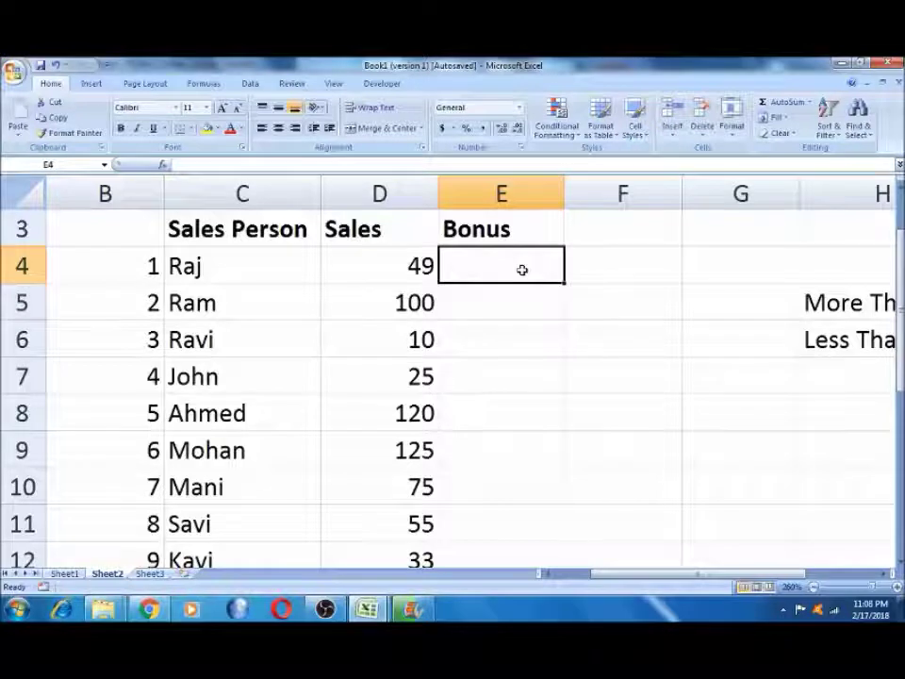
type("=if")
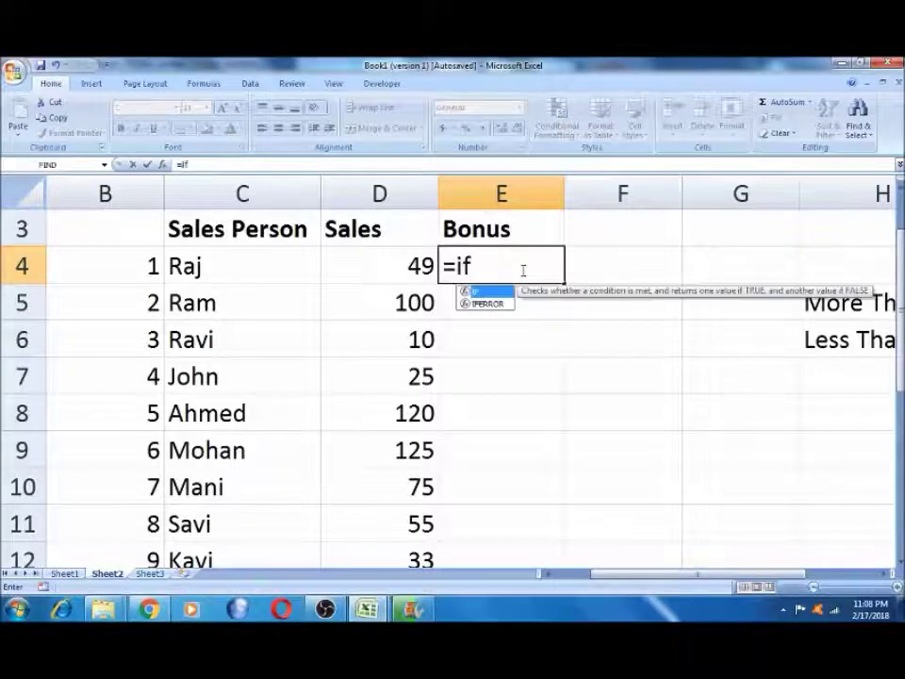
key("Tab")
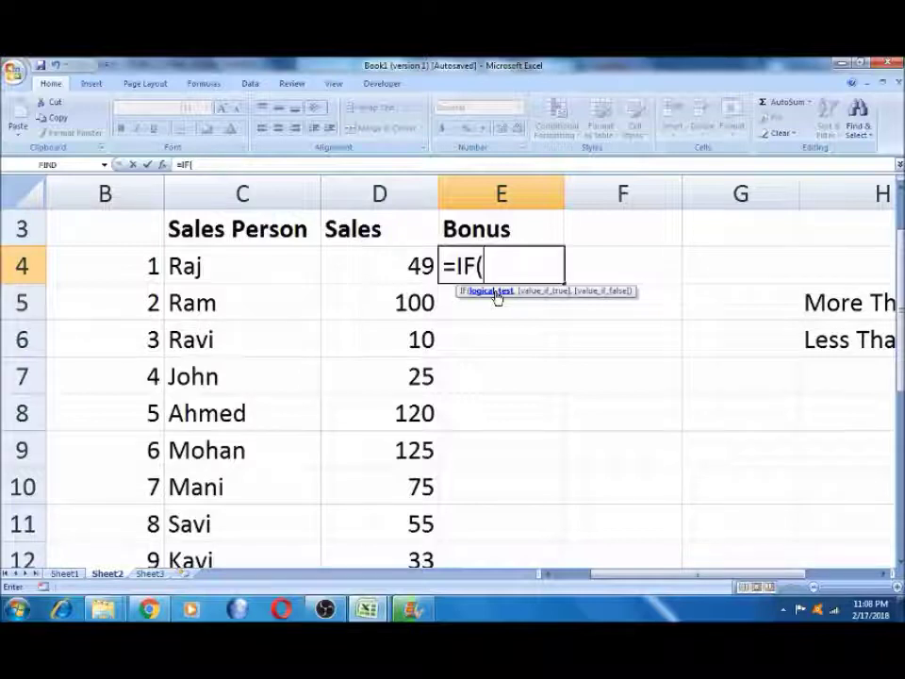
left_click(420, 266)
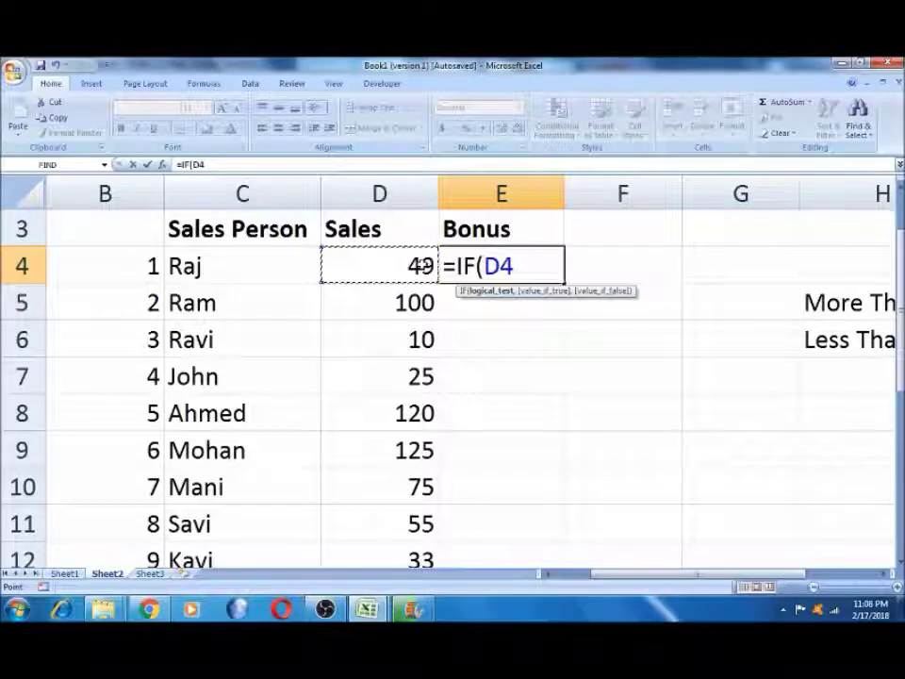
- Make E4's test D4<50, correcting the >50 attempt, then add "No Bonus" and "Bonus" results
type(",")
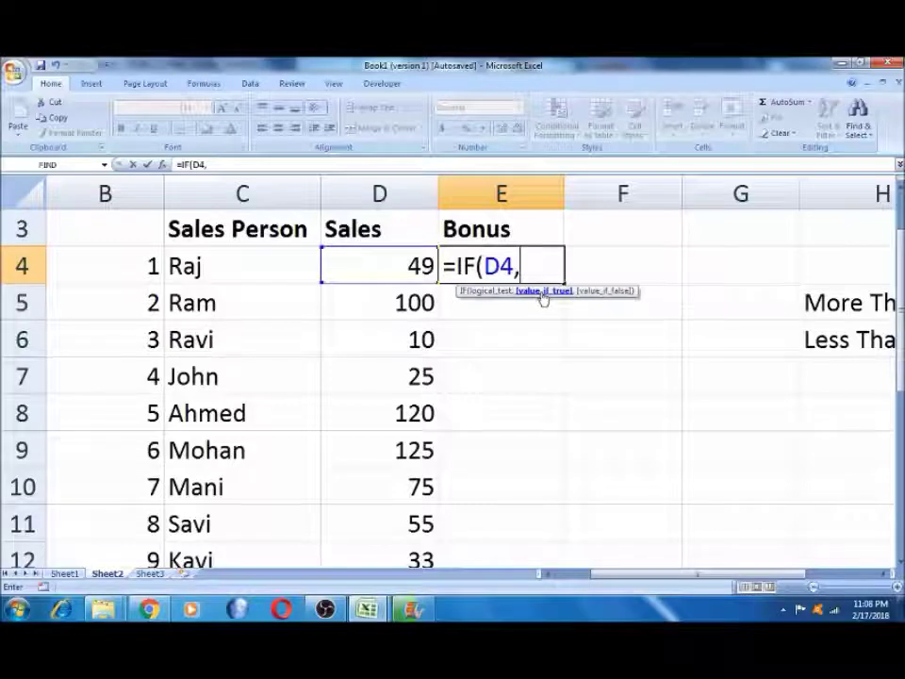
key("BackSpace")
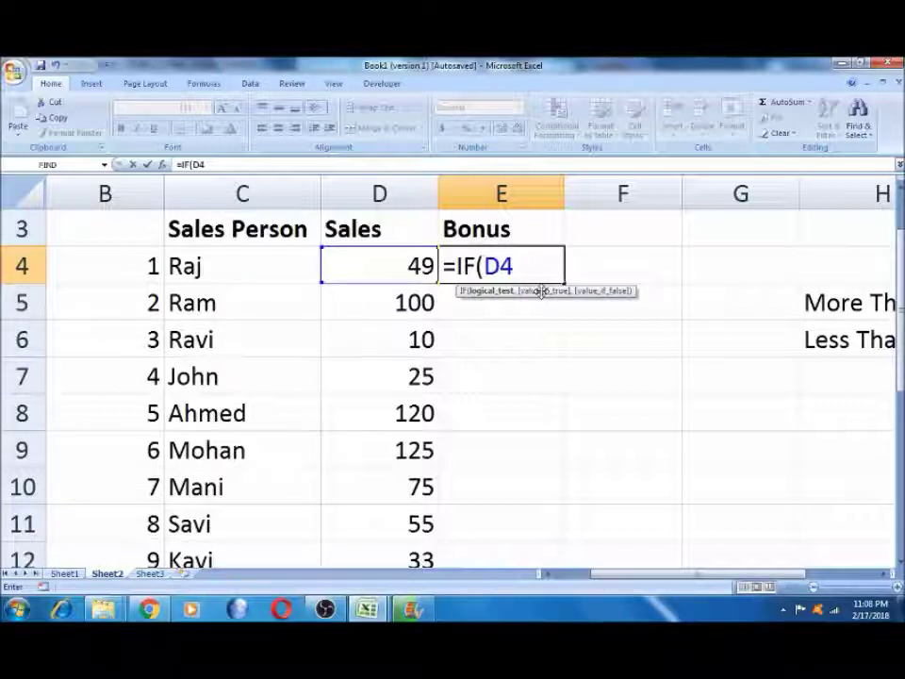
type(">")
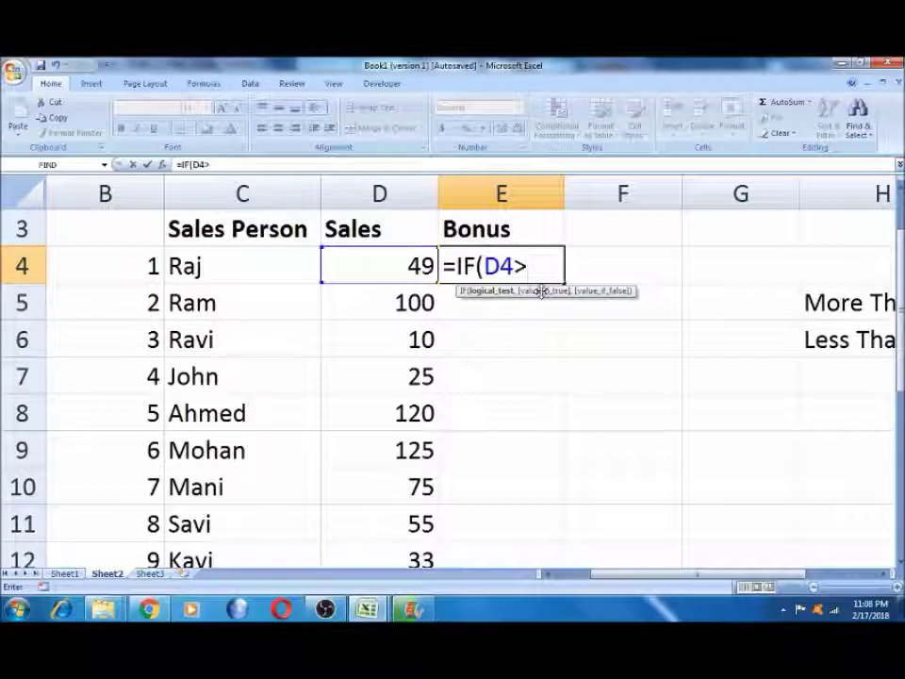
type("50")
key("BackSpace")
key("BackSpace")
key("BackSpace")
type("<")
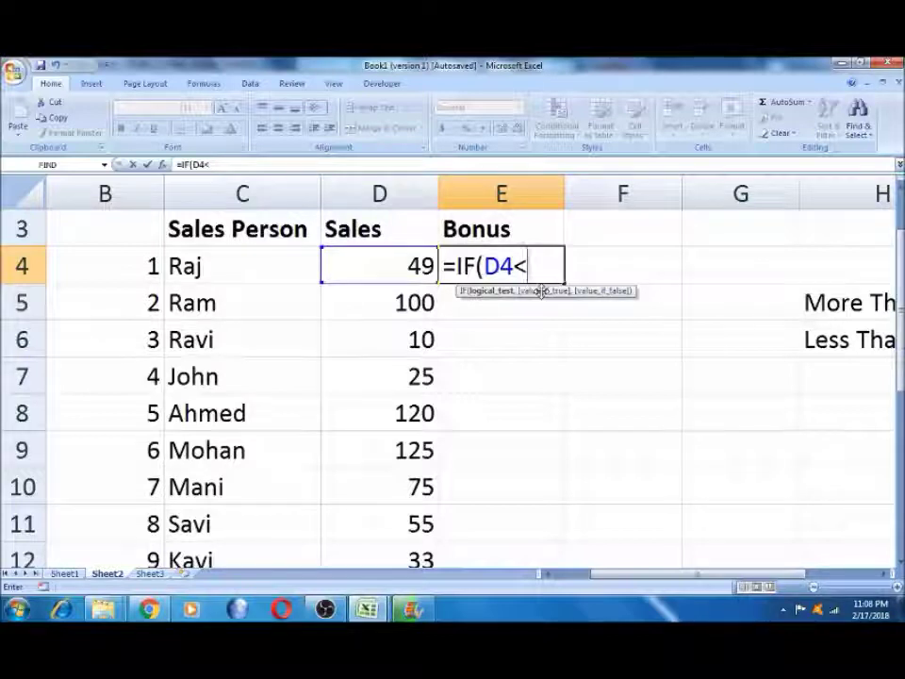
type("50")
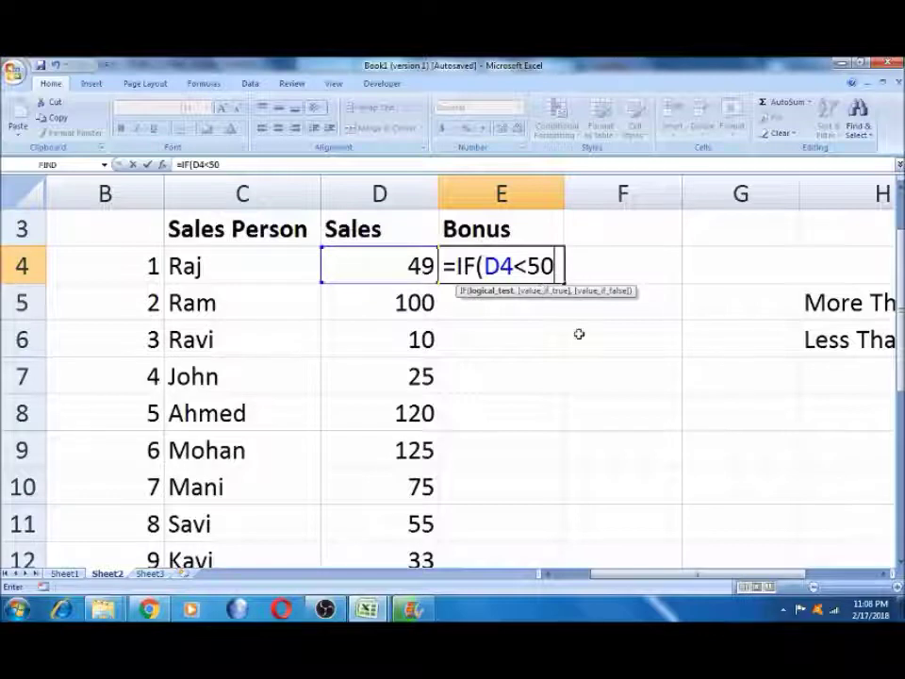
type(",")
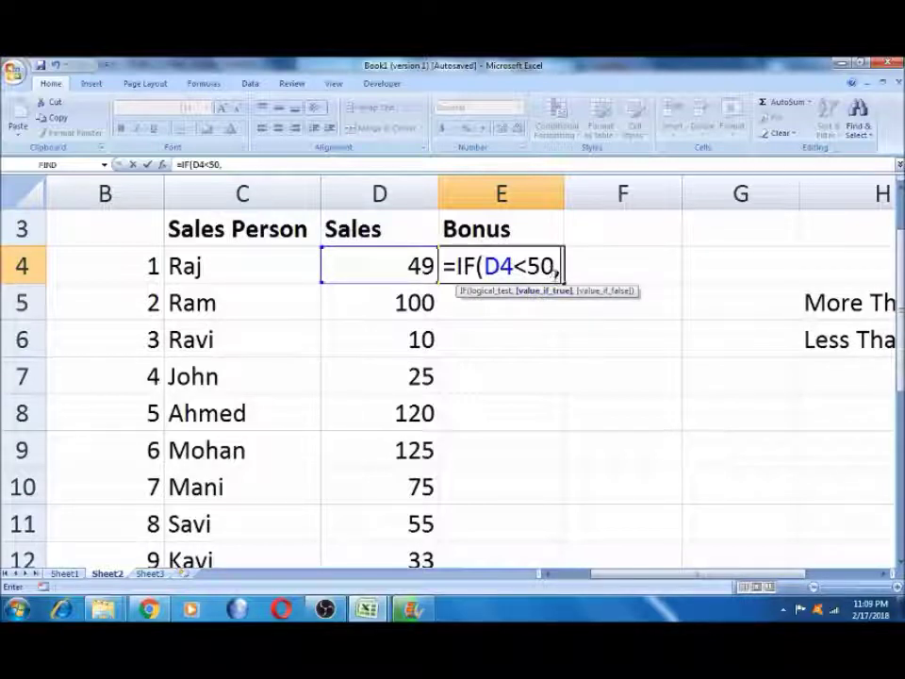
type("\"")
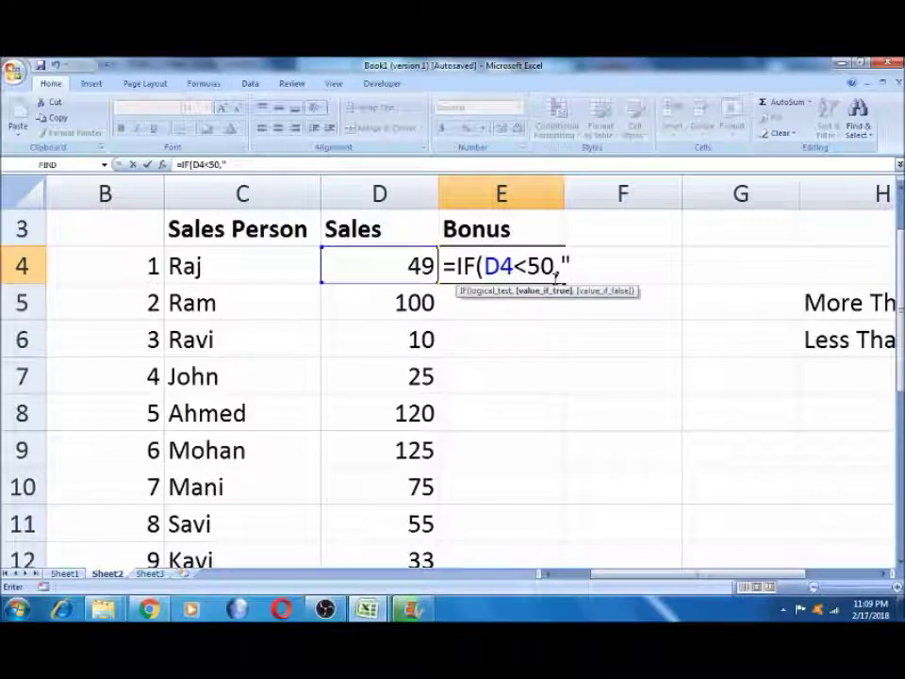
type("No")
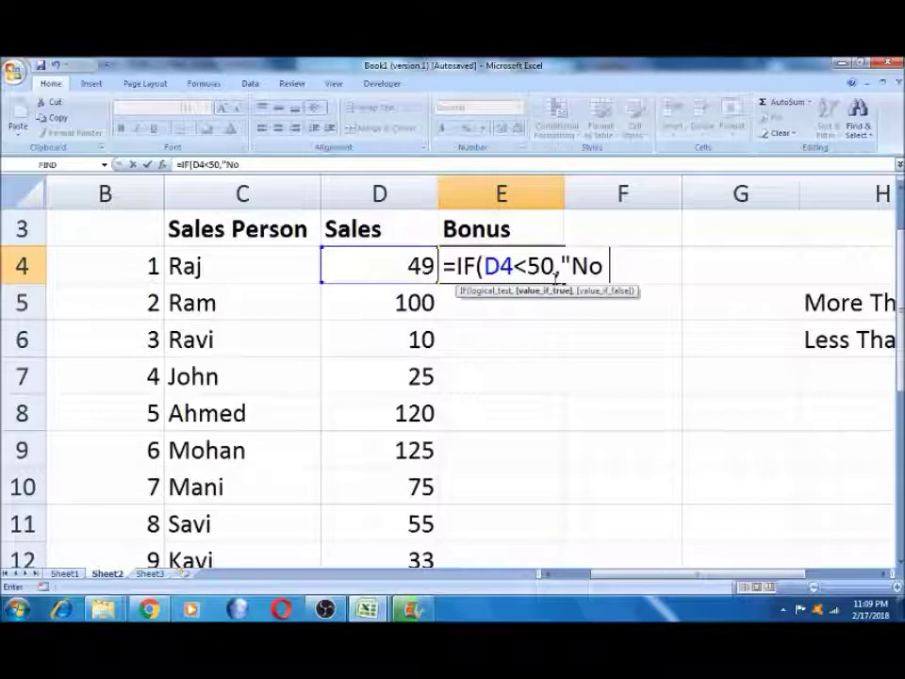
type(" Bonus")
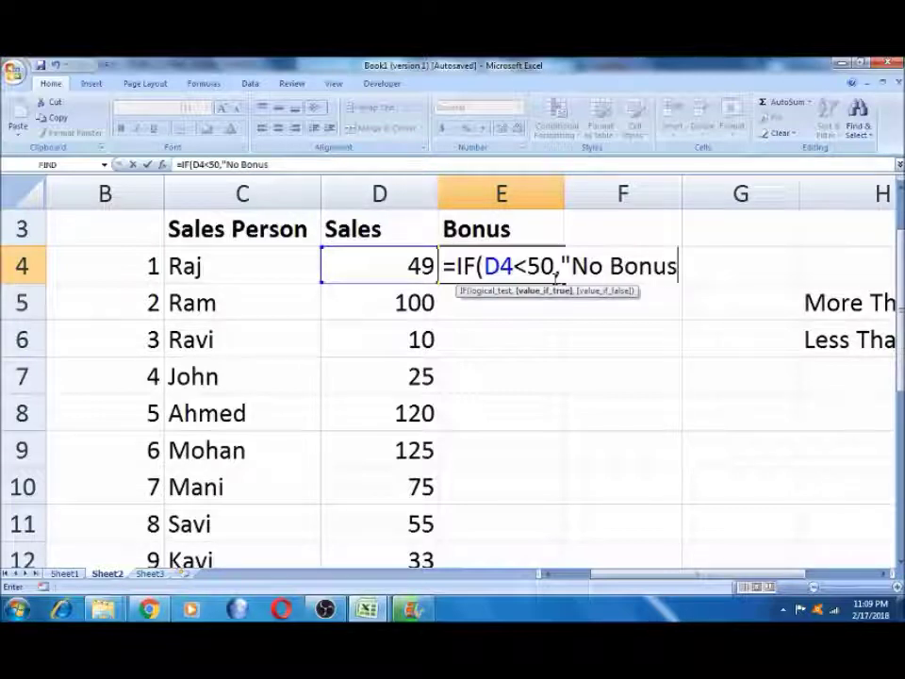
type("\",")
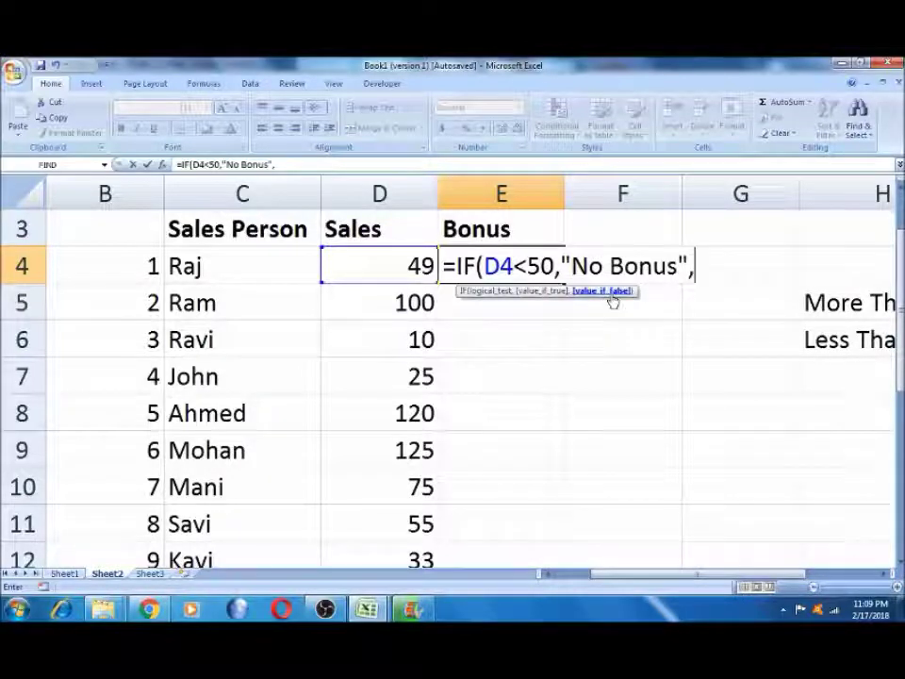
type("\"")
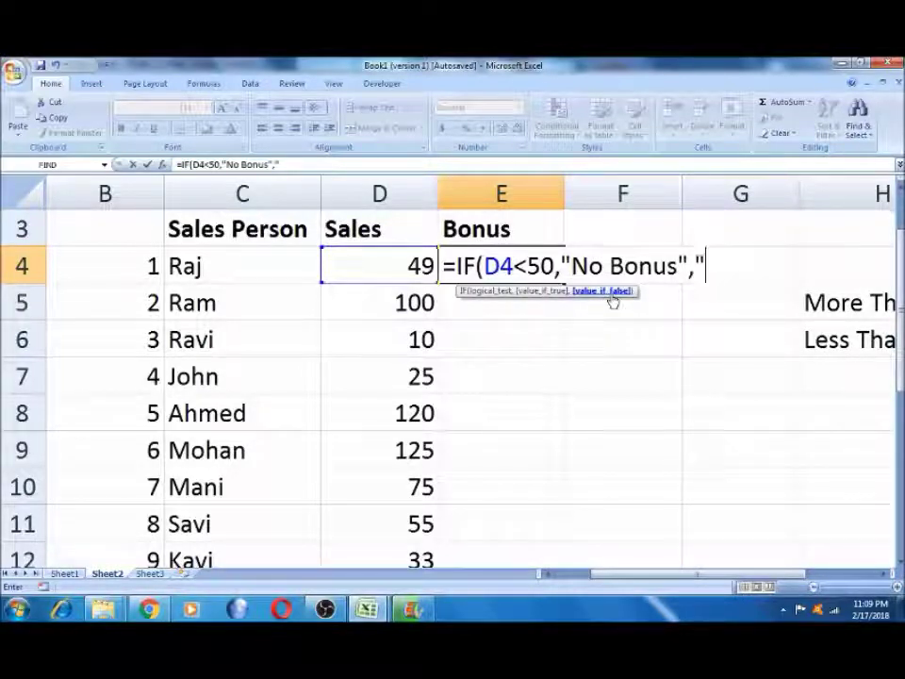
type("Bonus")
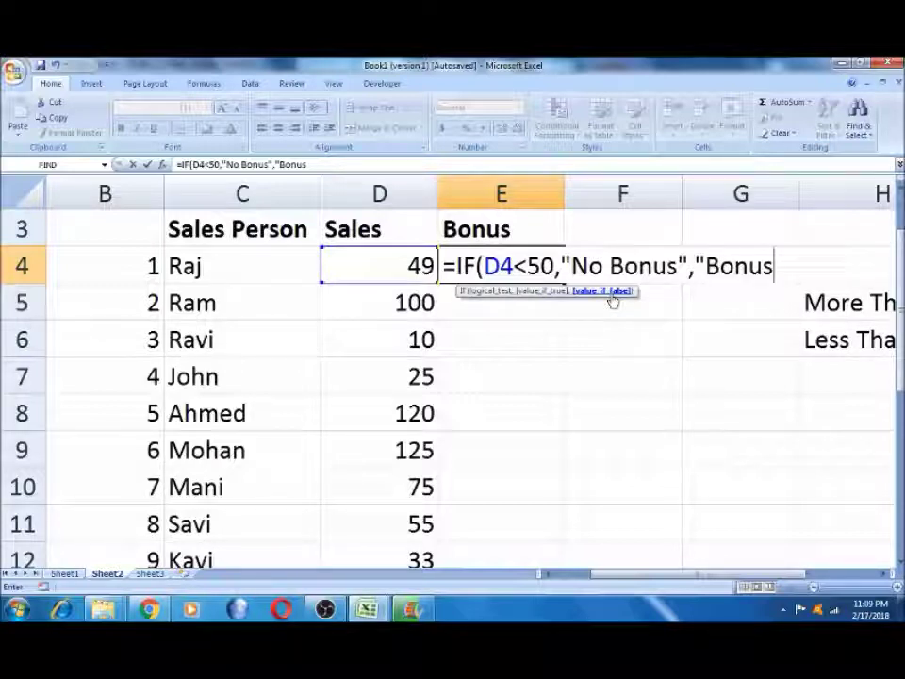
- Close and enter E4's formula as =IF(D4<50,"No Bonus","Bonus")
type("\")")
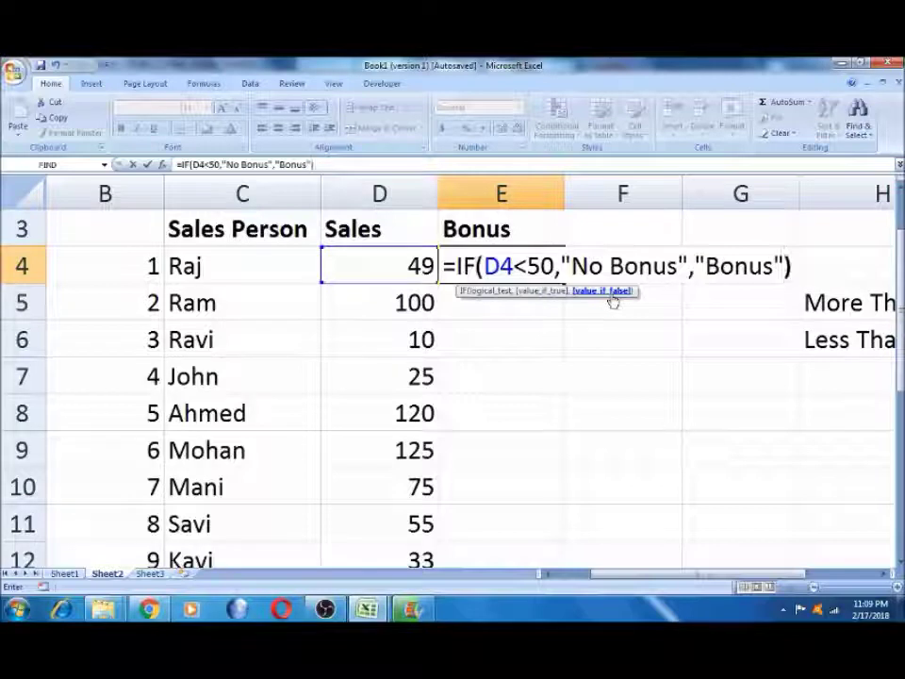
key("Return")
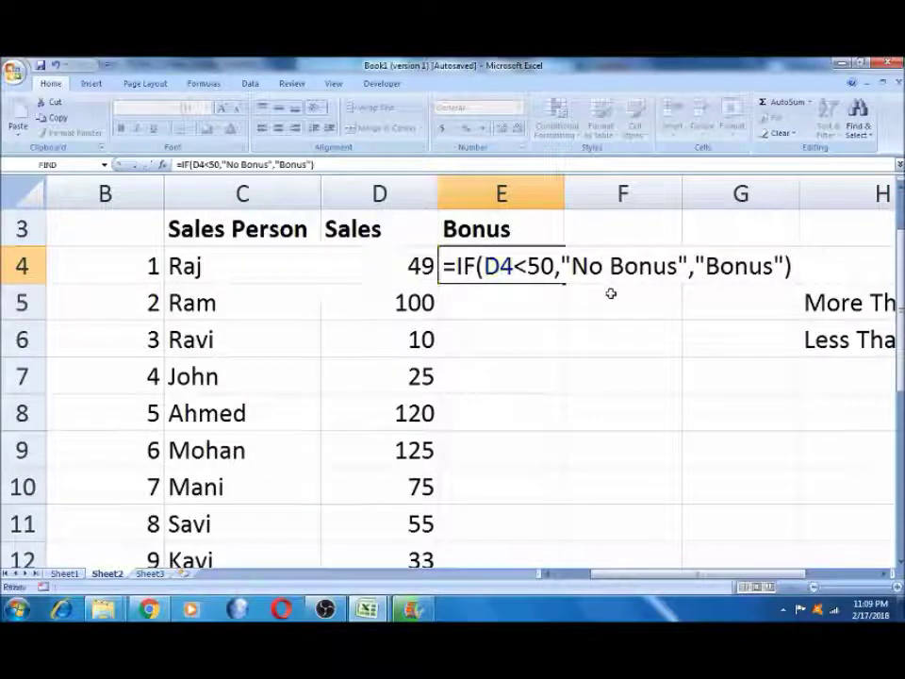
key("Return")
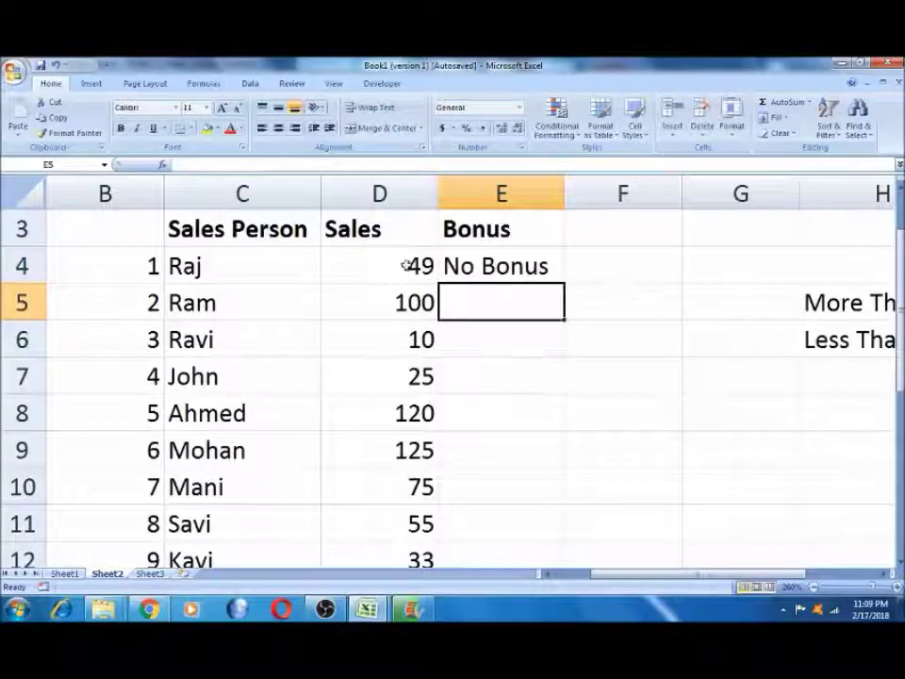
- Fill E4's formula down the Bonus column for every salesperson
left_click(407, 264)
left_click(503, 267)
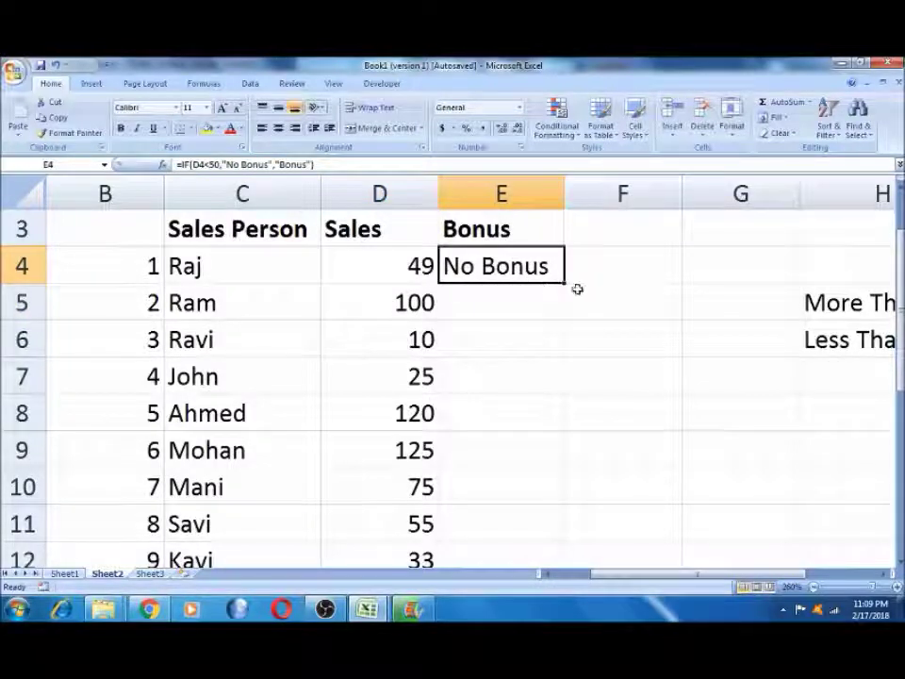
double_click(565, 283)
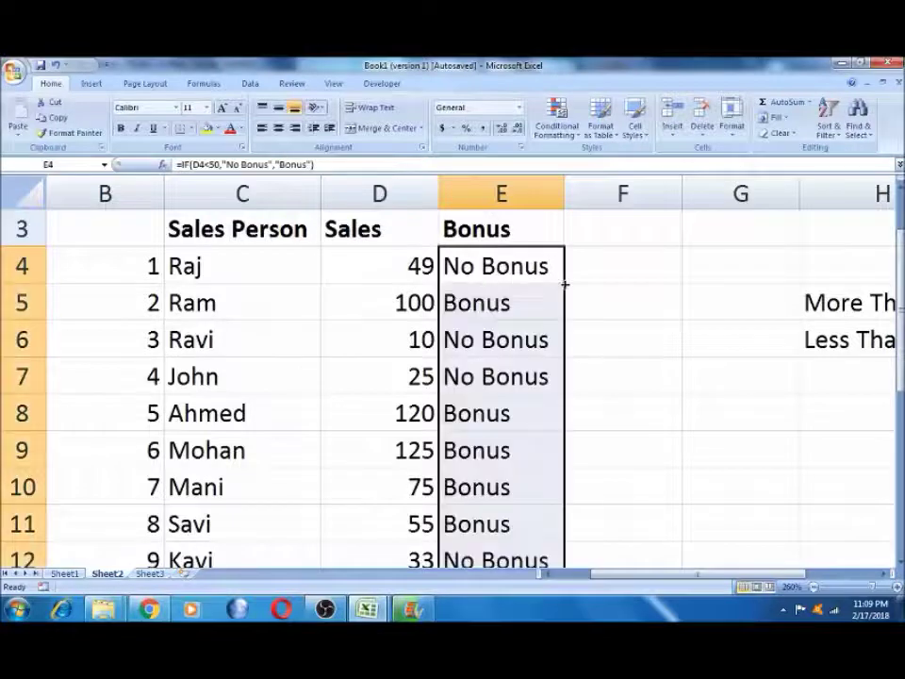
- Narrow column E slightly and compare the E5 and E6 Bonus results with their sales
left_click(506, 299)
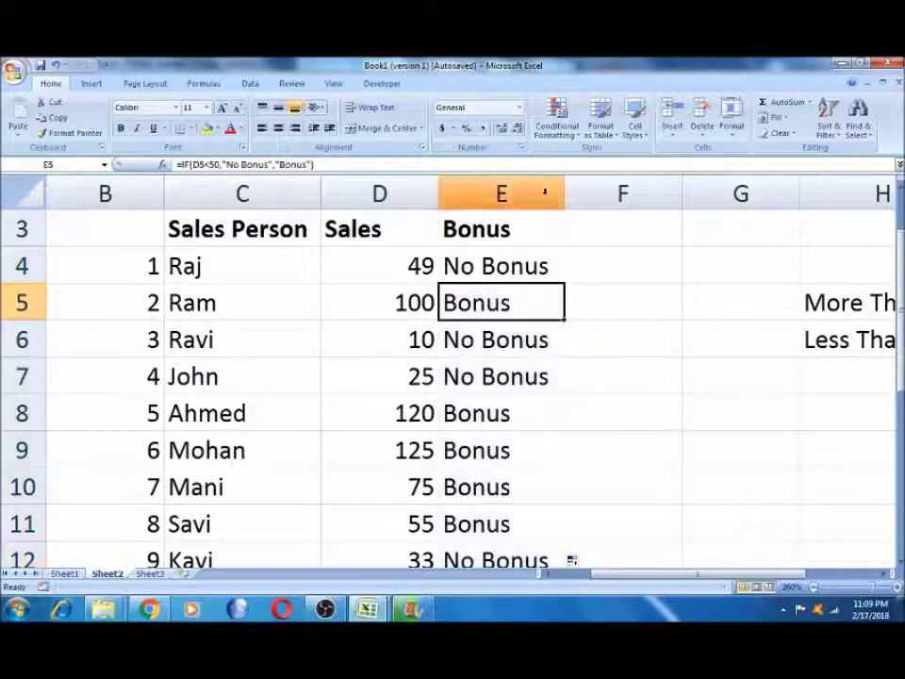
left_click_drag(566, 195, 562, 194)
left_click(458, 265)
key("Down")
key("Left")
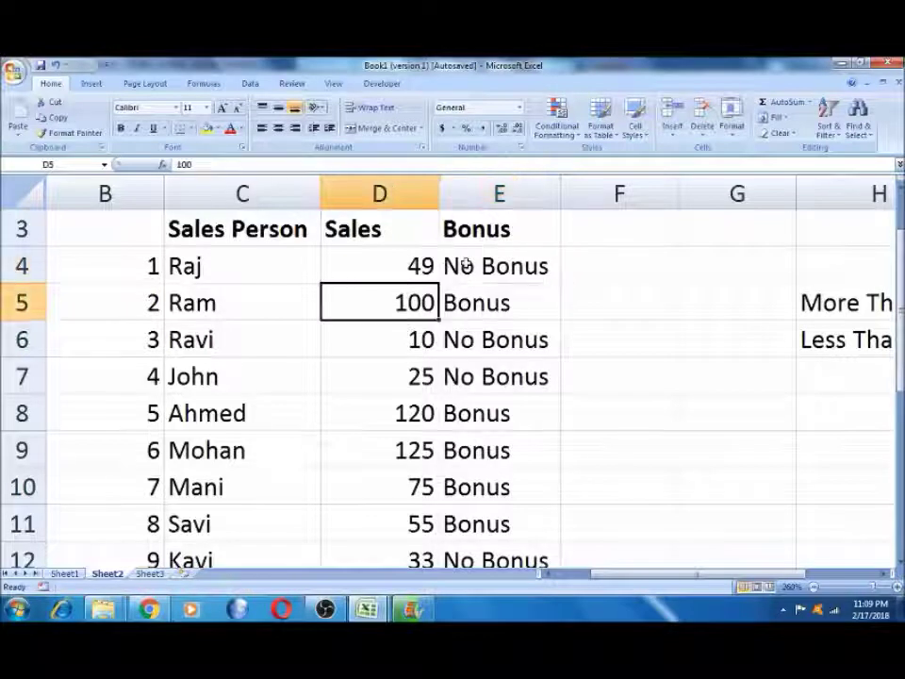
key("Right")
key("Down")
key("Left")
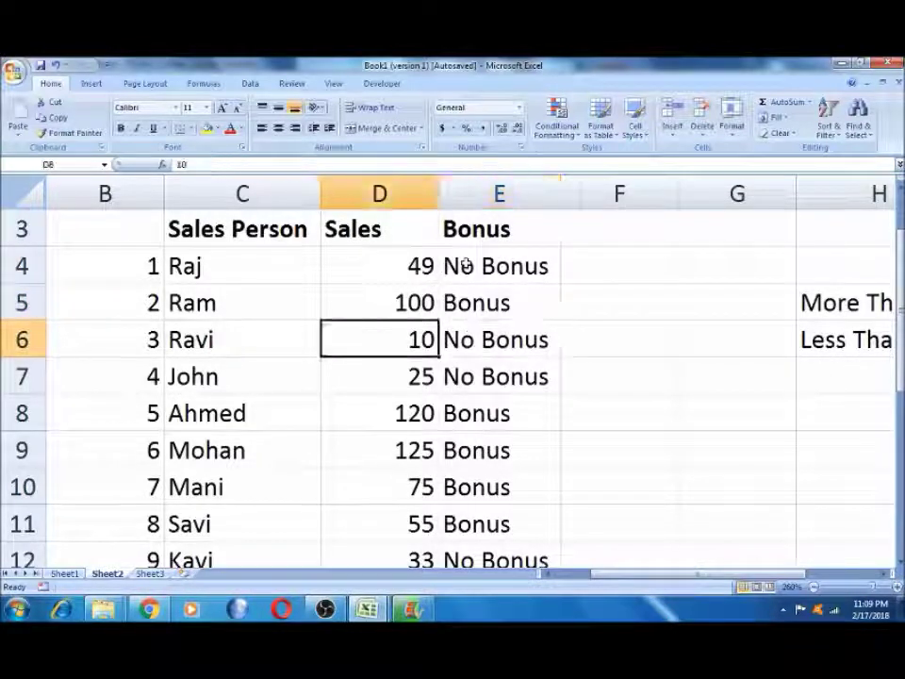
key("Right")
- Delete the Bonus results in E4:E13 and return to cell E4
key("Up")
key("Up")
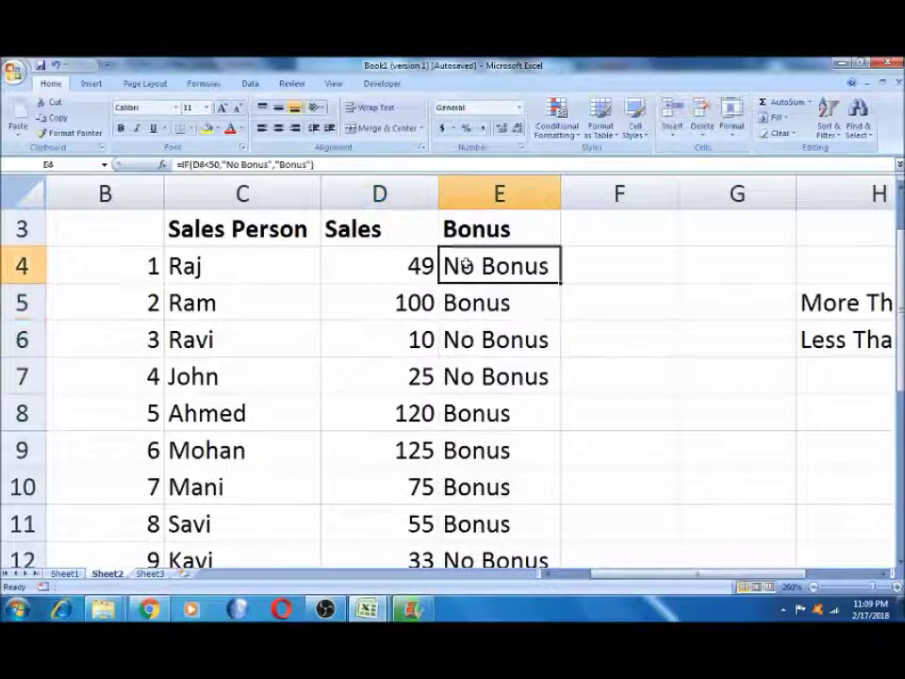
key("ctrl+shift+Down")
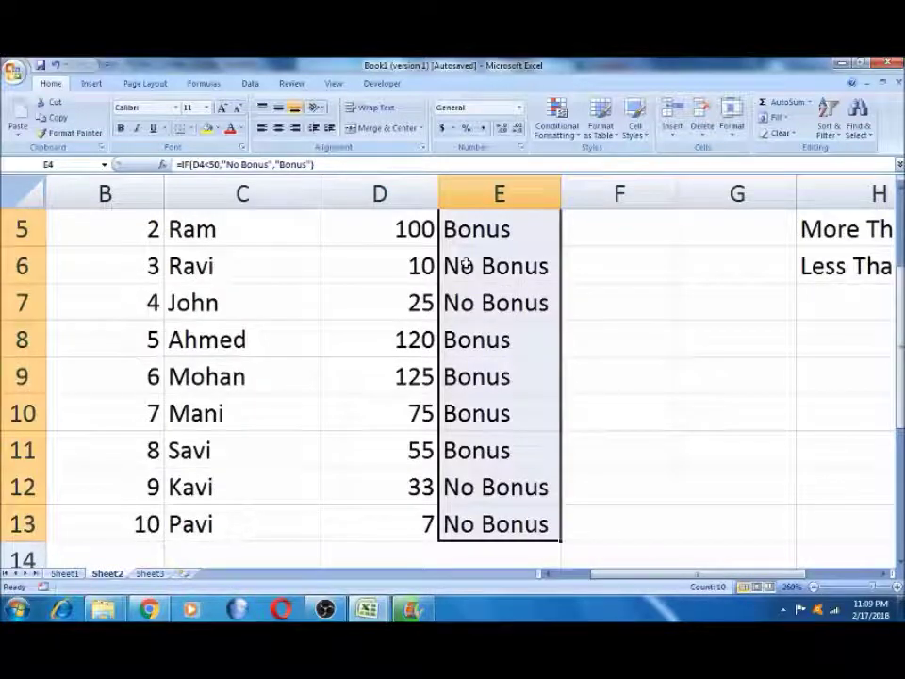
key("Delete")
scroll(465, 263, "up", 2)
key("Down")
key("Up")
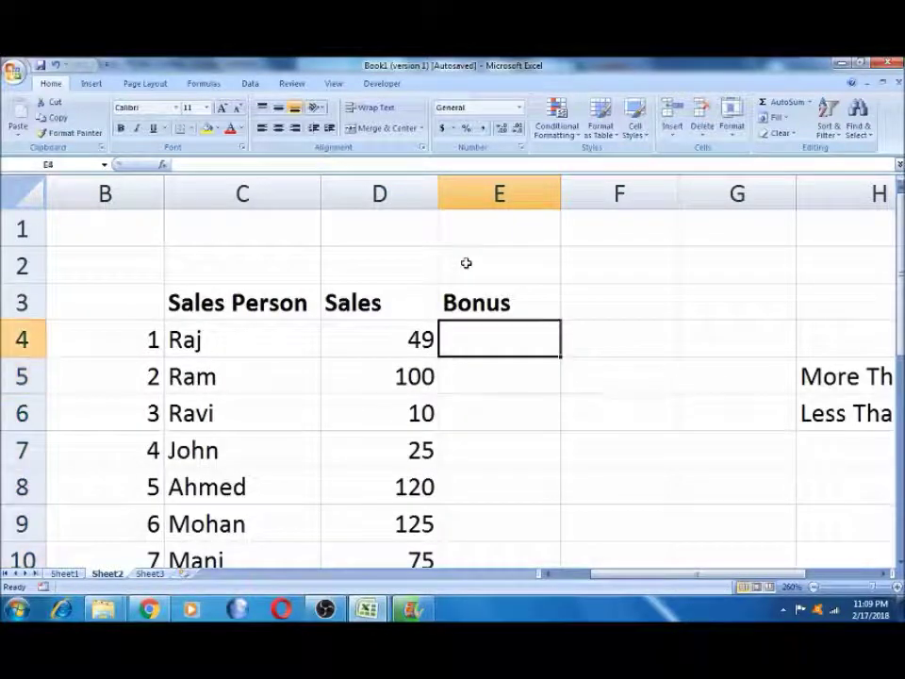
- Start a new formula in E4 with D4=>50 as the IF logical test
type("=if")
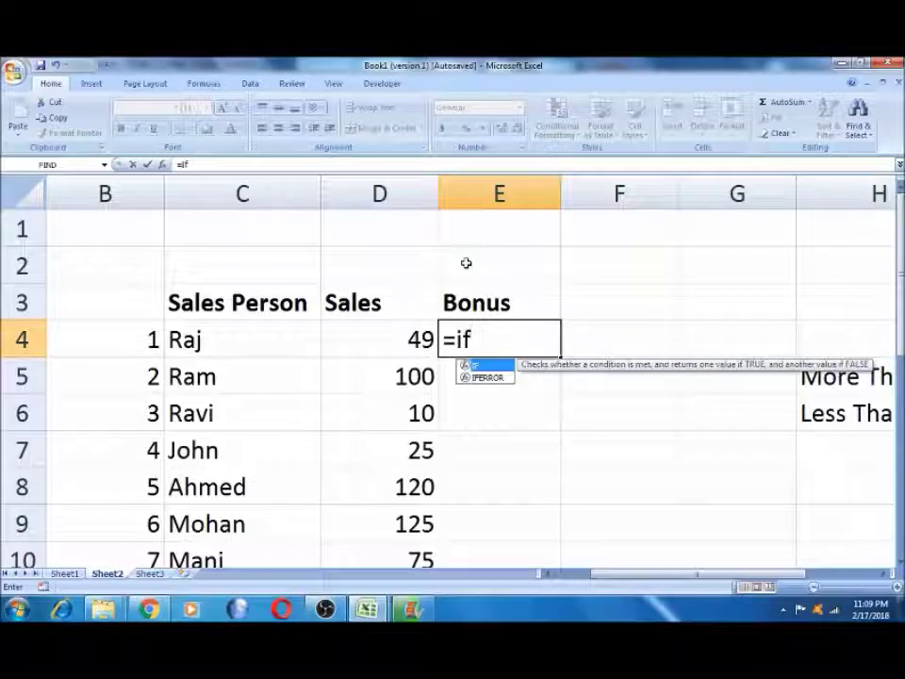
key("Tab")
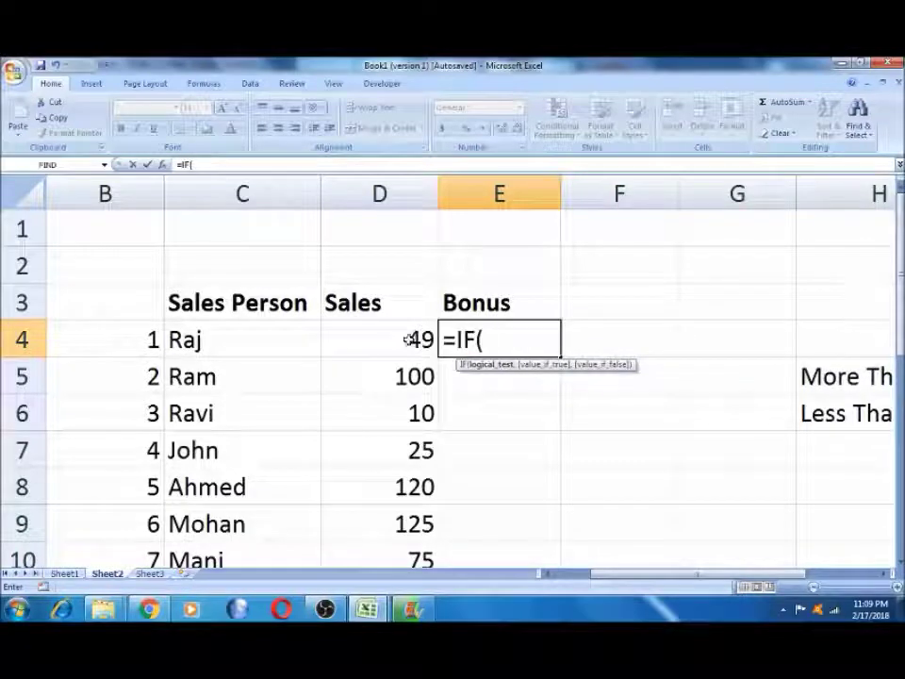
left_click(409, 339)
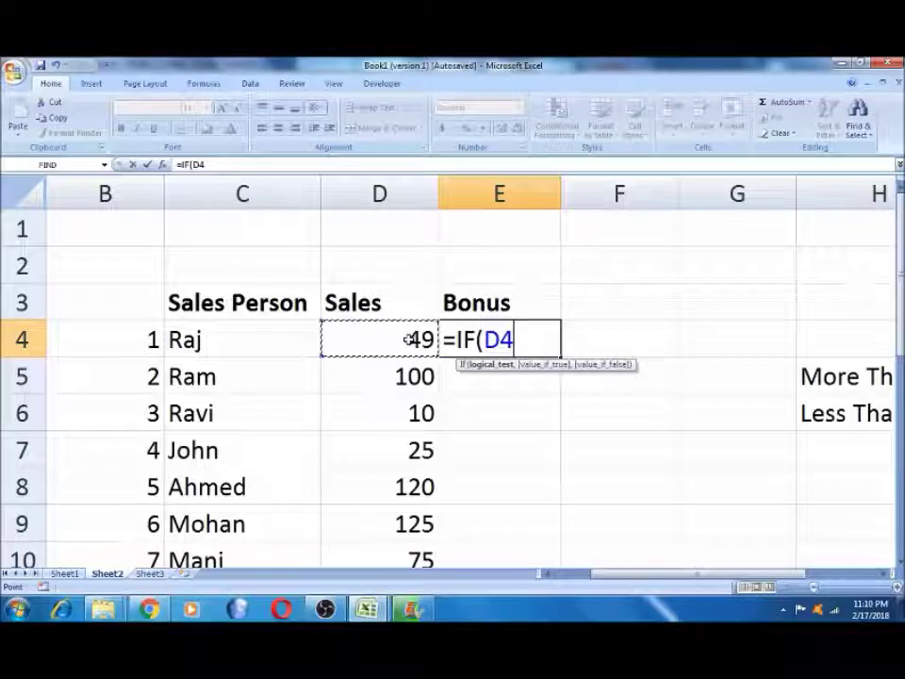
type("=")
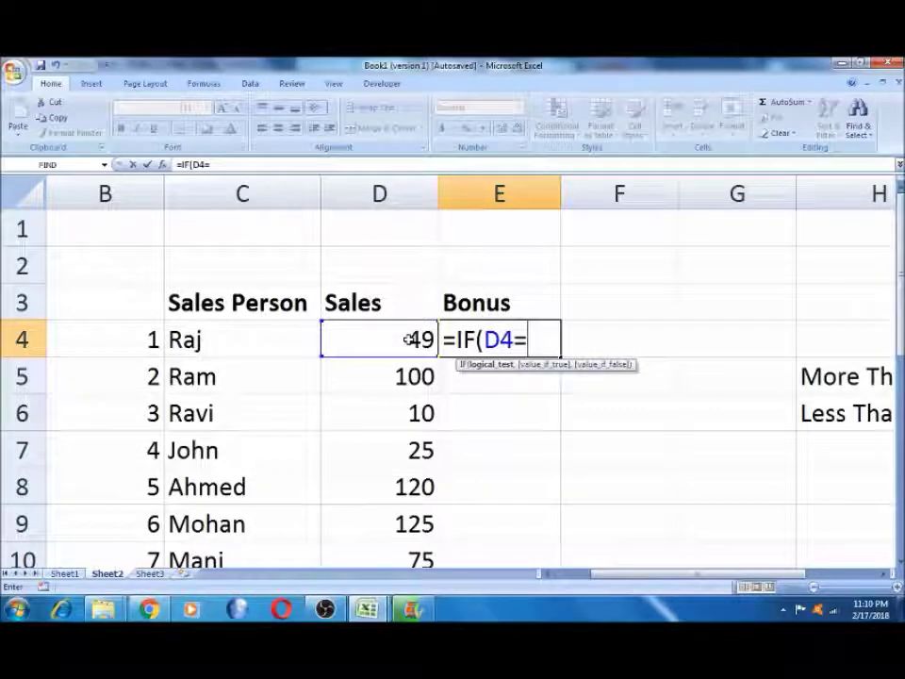
type(">")
type("50")
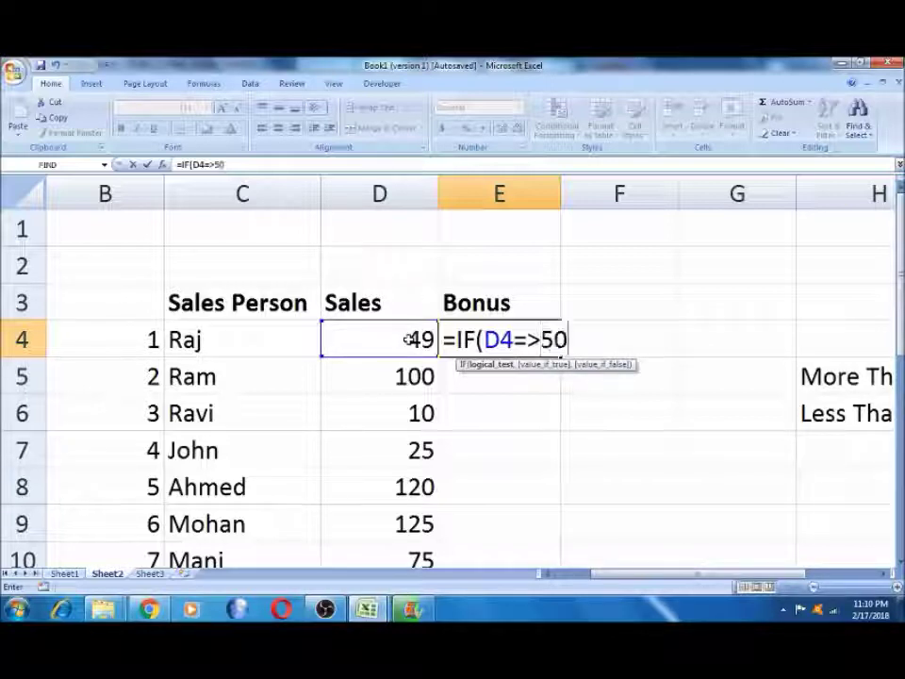
type(",")
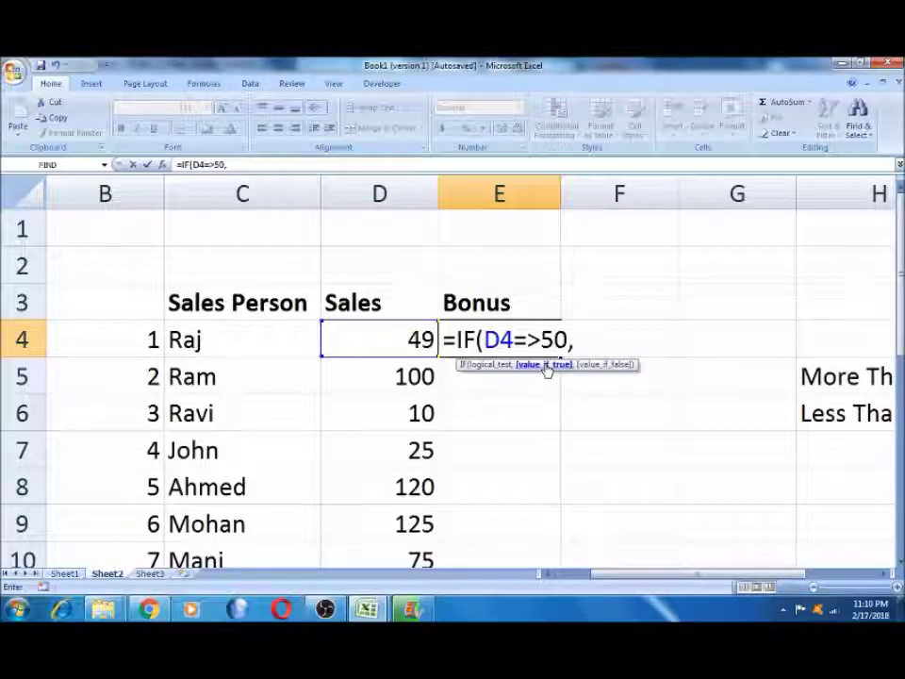
left_click_drag(647, 577, 668, 580)
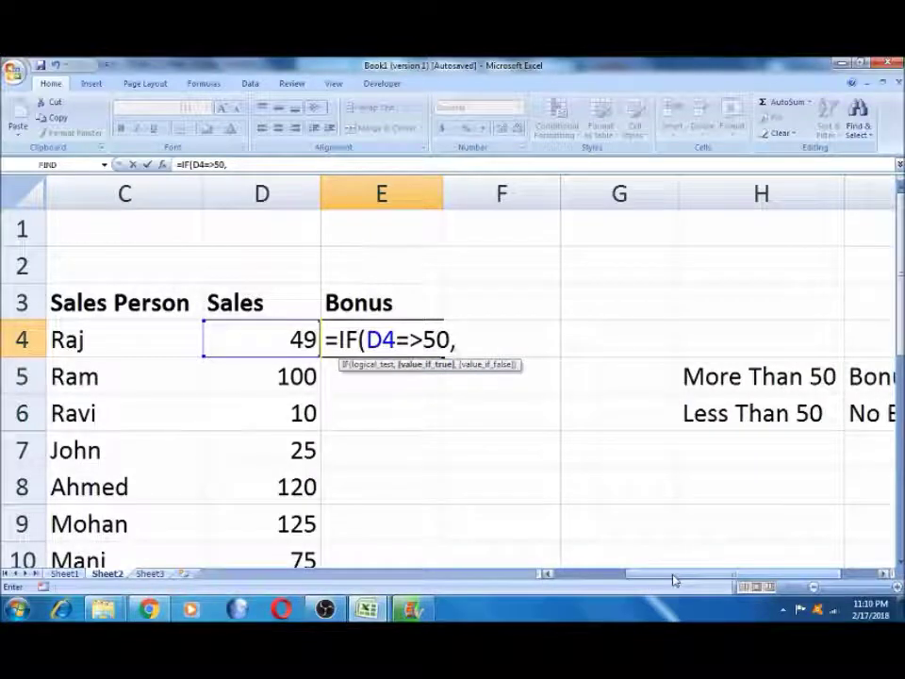
- Use absolute $I$5 (Bonus) as the true result and I6 (No Bonous) as the false result
left_click_drag(674, 580, 705, 580)
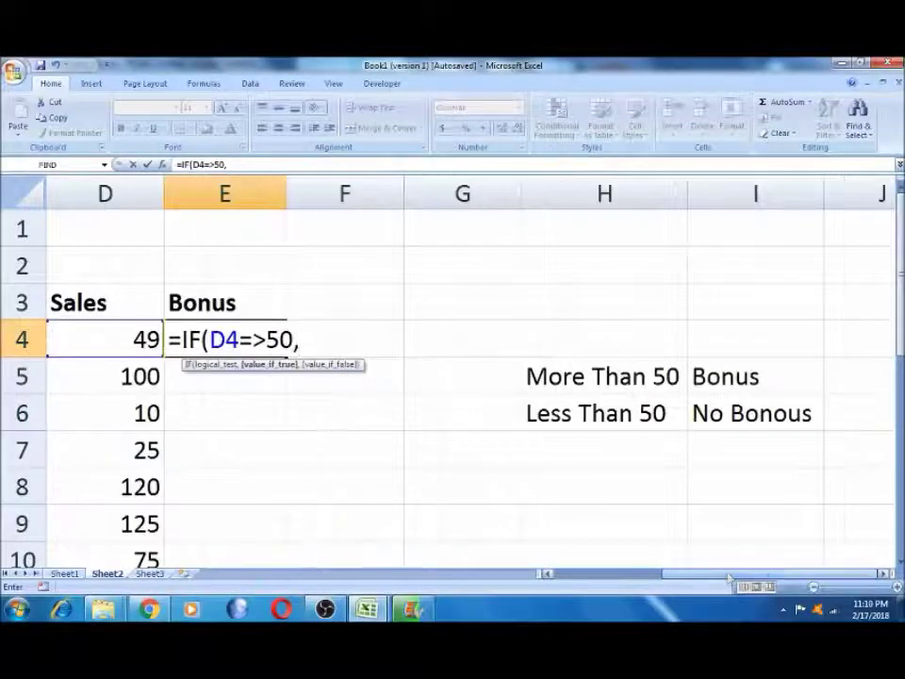
left_click(731, 376)
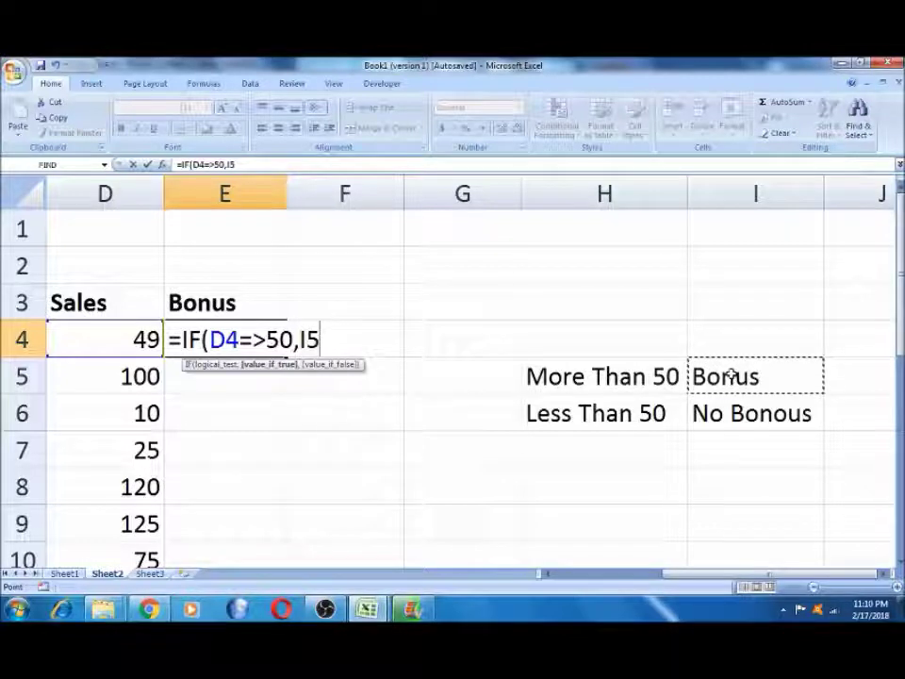
key("F4")
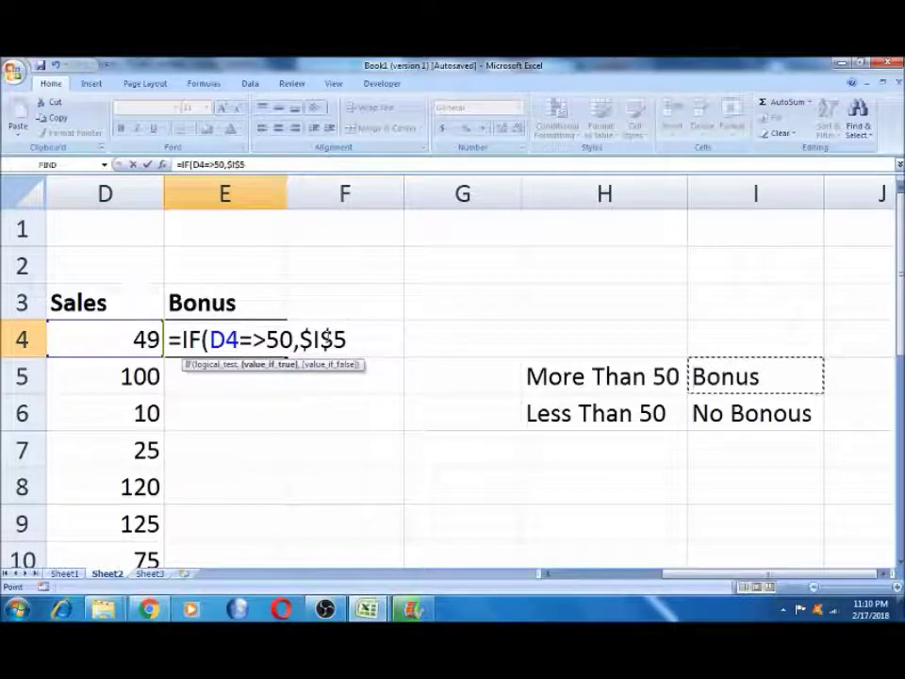
type(",")
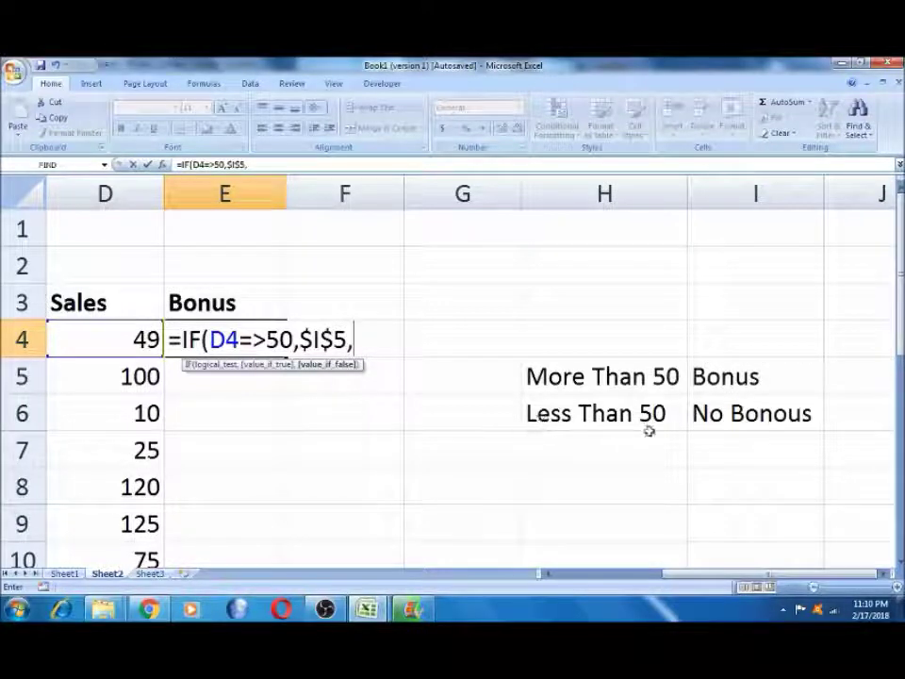
left_click(725, 411)
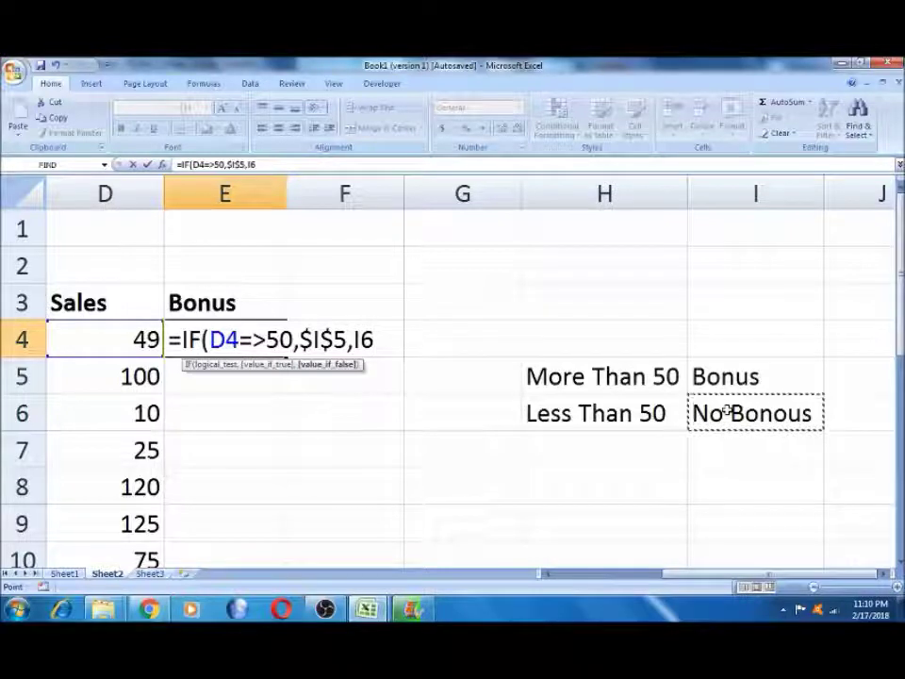
- Lock I6 as $I$6, close the parenthesis and enter, prompting Excel's >= correction
key("F4")
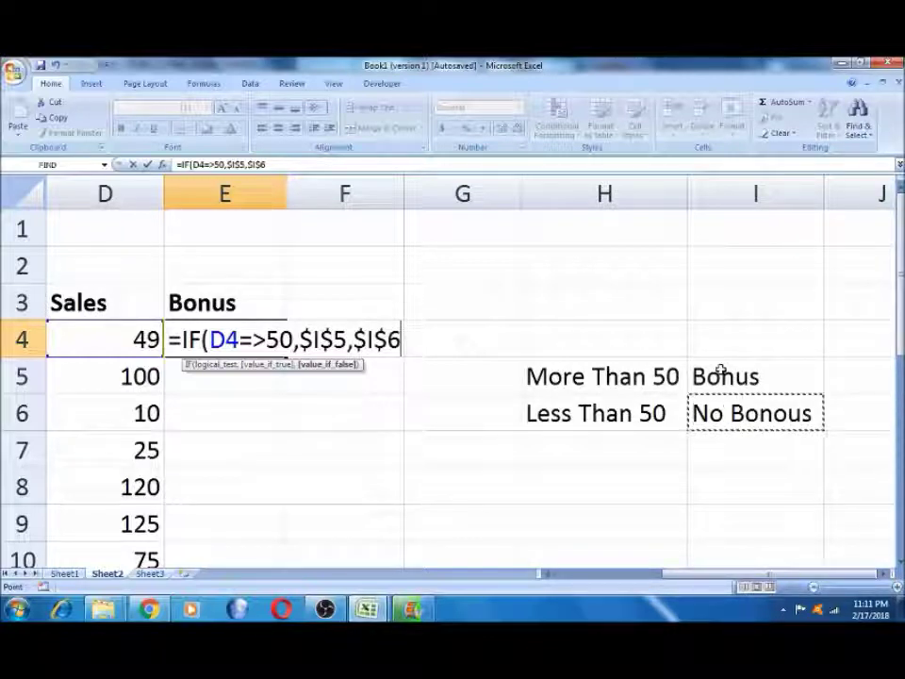
type(")")
key("Return")
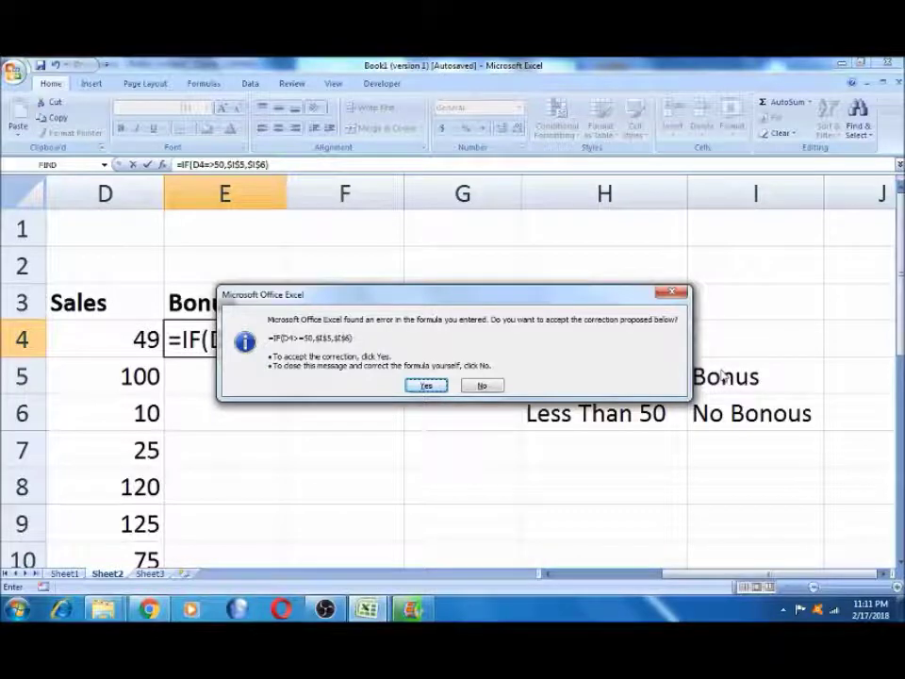
- Accept =IF(D4>=50,$I$5,$I$6), autofit column E, and fill the formula down
key("Return")
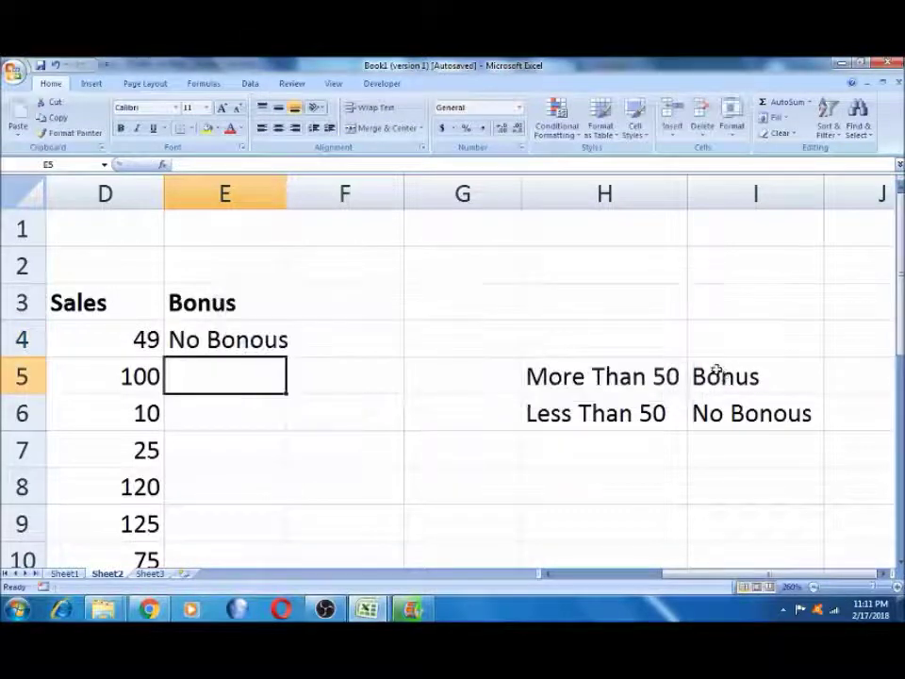
left_click(229, 340)
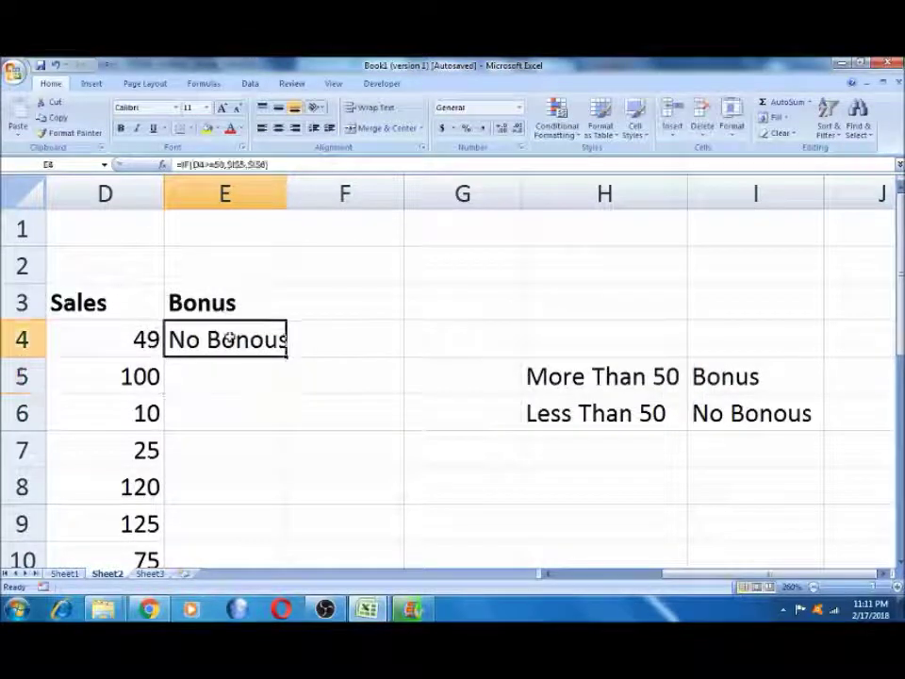
double_click(287, 192)
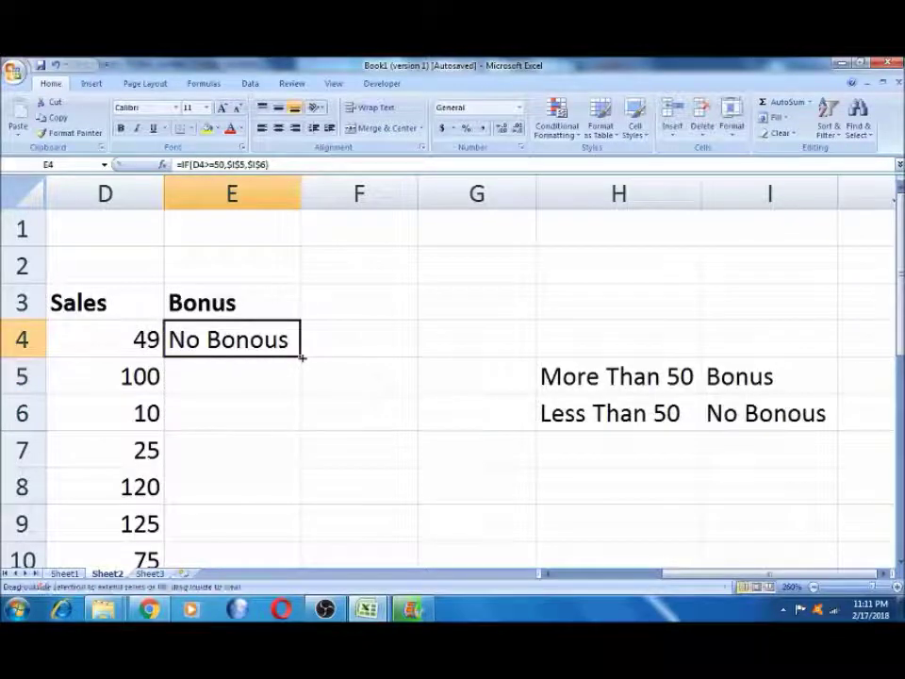
double_click(302, 357)
- Step through the filled Bonus results in column E to check the copied formulas
left_click(207, 381)
key("Down")
key("Down")
key("Down")
key("Down")
key("Down")
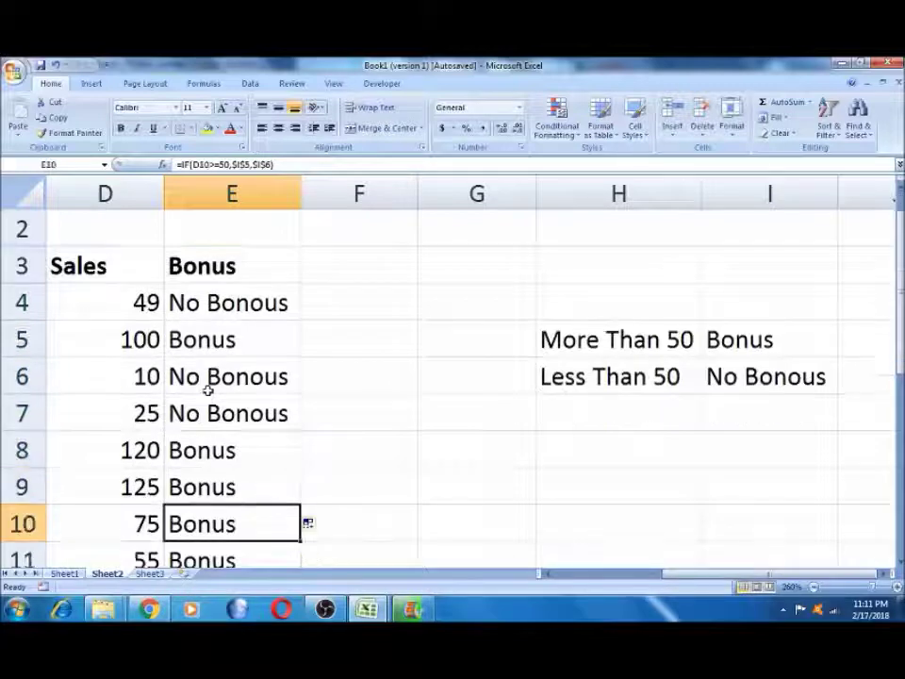
key("Down")
key("Down")
key("Down")
key("Up")
key("Up")
key("Up")
key("Up")
key("Up")
key("Up")
key("Up")
key("Down")
key("Down")
key("Down")
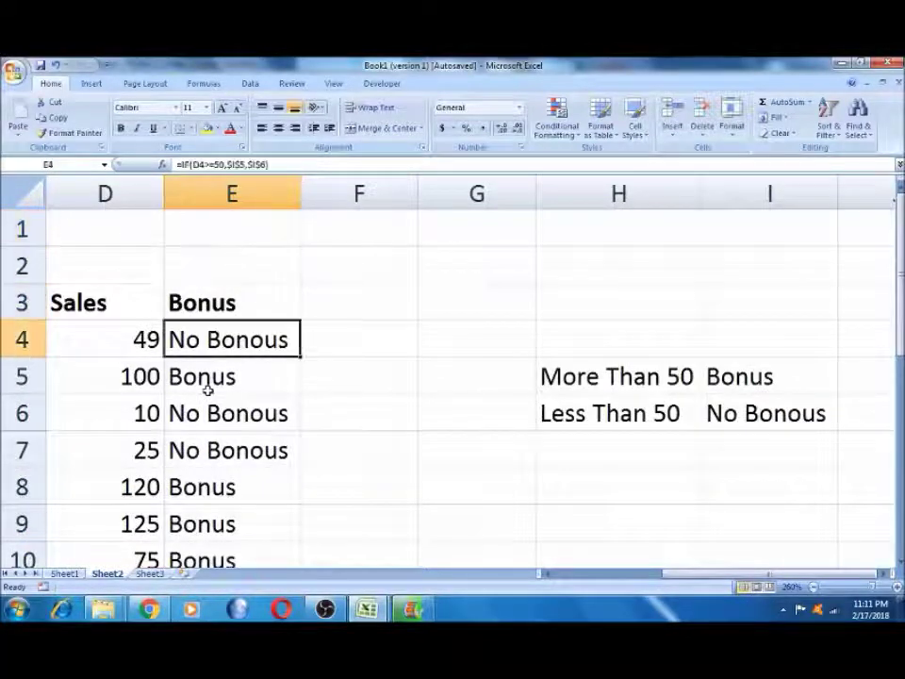
key("Left")
key("Left")
key("Left")
key("Left")
key("Right")
key("Right")
key("Right")
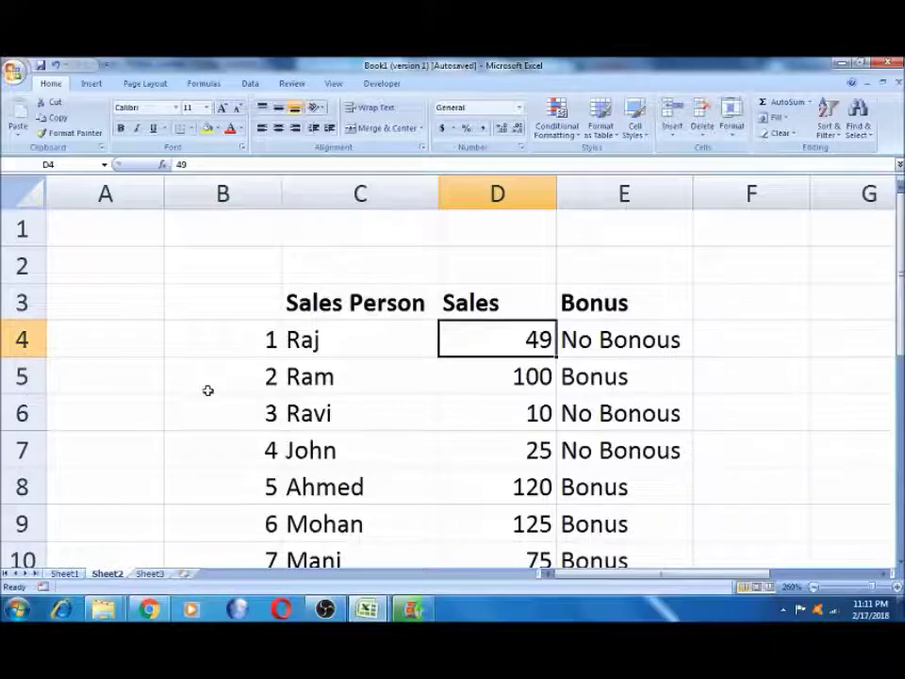
- Compare the Bonus results with the More Than 50 lookup cell, then switch to OBS Studio
key("Right")
key("Right")
key("Right")
key("Right")
key("Right")
key("Right")
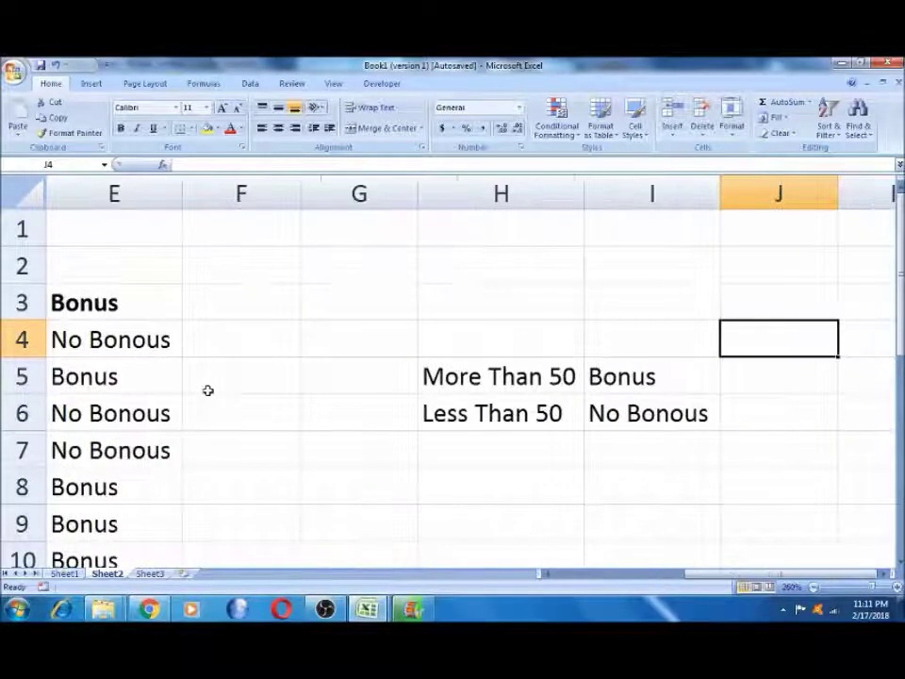
key("Down")
key("Left")
key("Left")
key("Left")
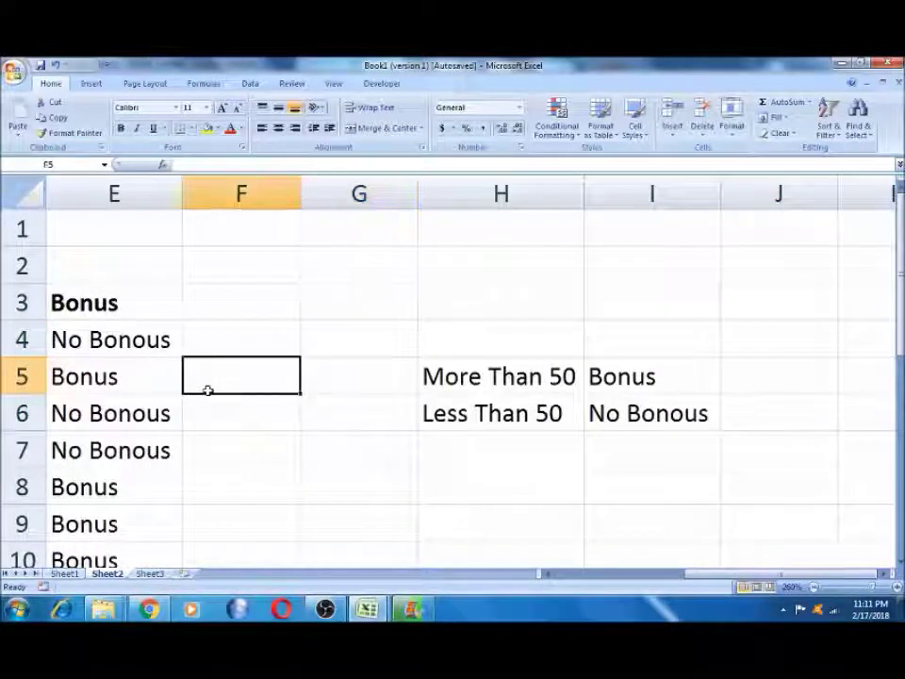
key("Left")
key("Left")
key("Left")
key("Left")
key("Left")
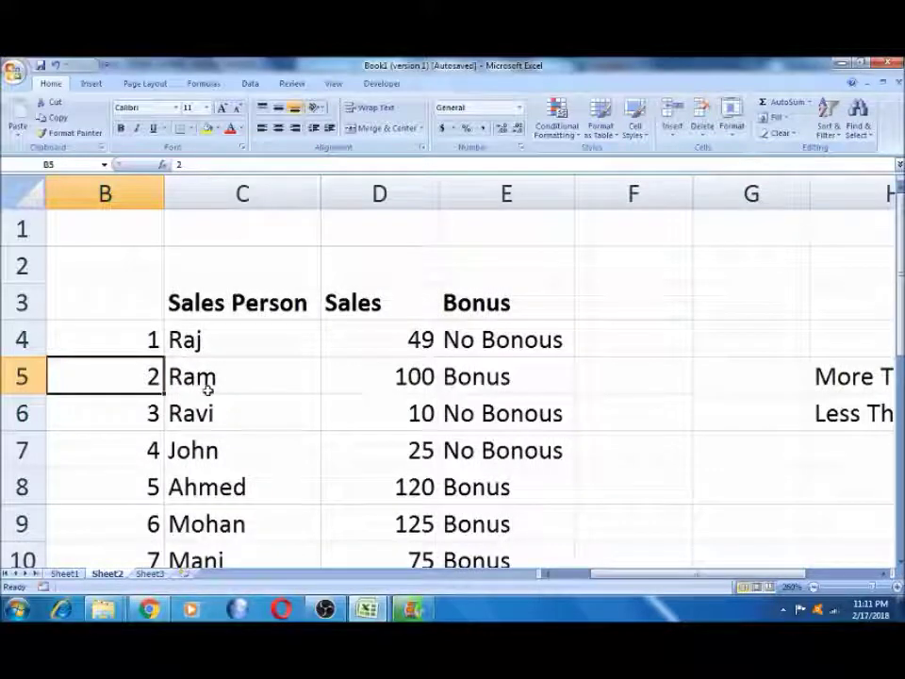
left_click(321, 611)
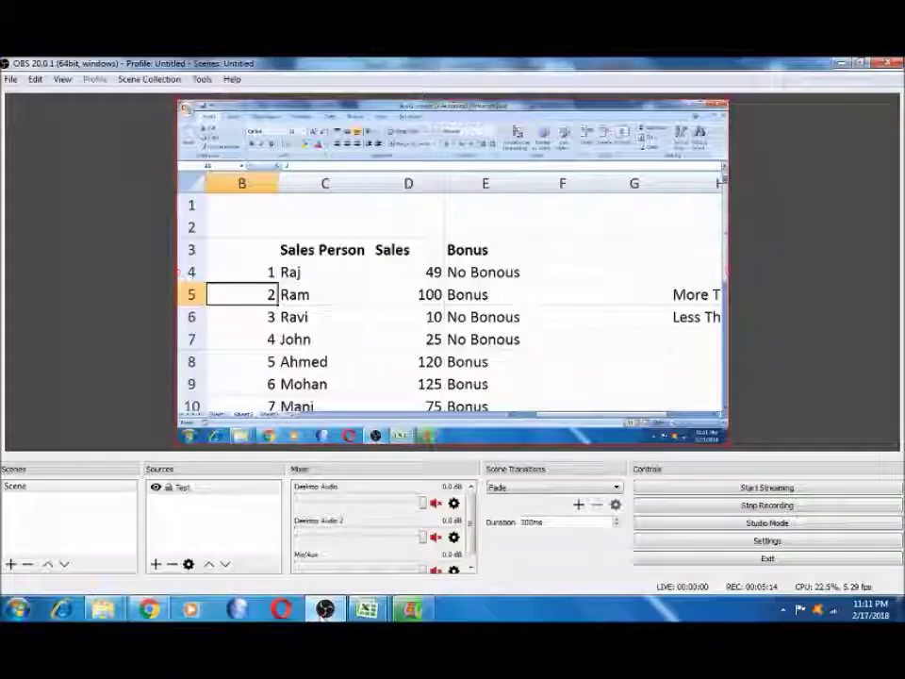